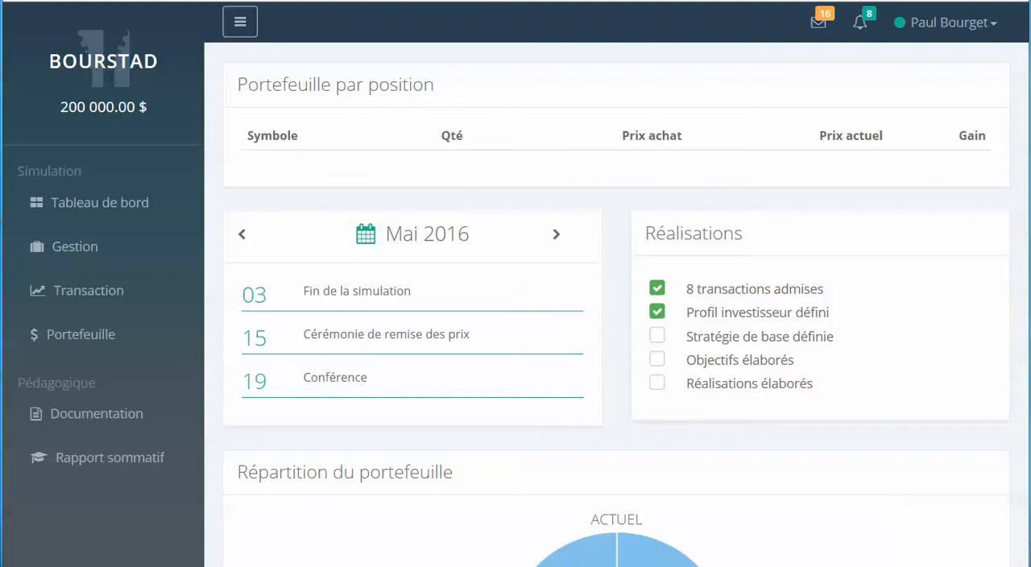
Look over the dashboard's portfolio positions, calendar, achievements and portfolio breakdown.
left_click(89, 206)
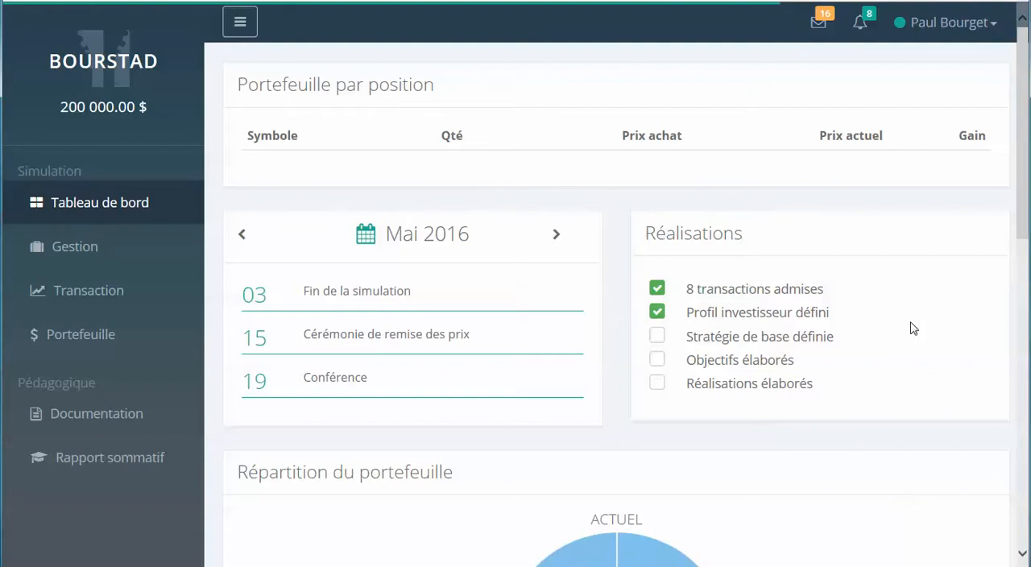
scroll(913, 328, "down", 2)
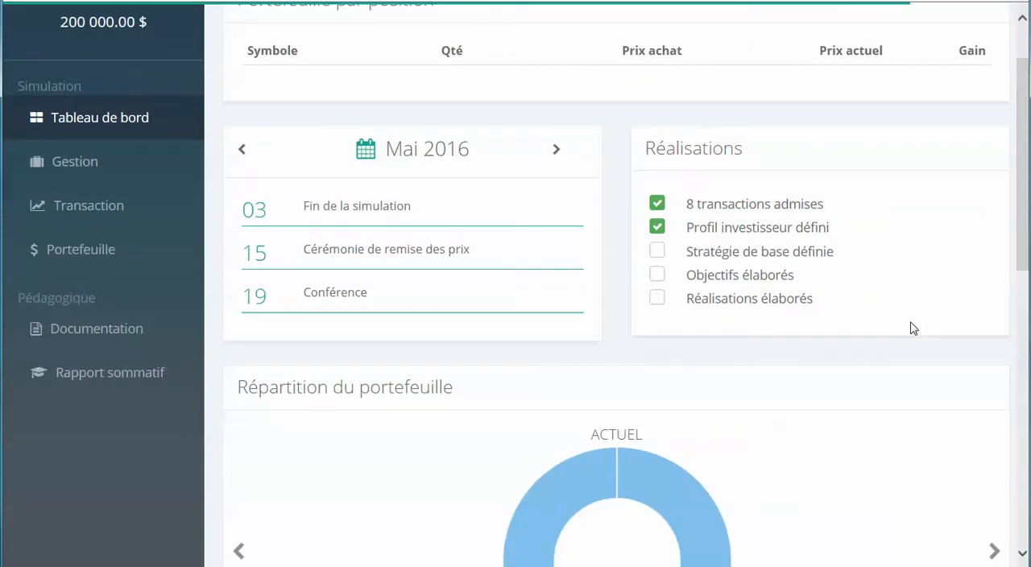
scroll(913, 328, "down", 5)
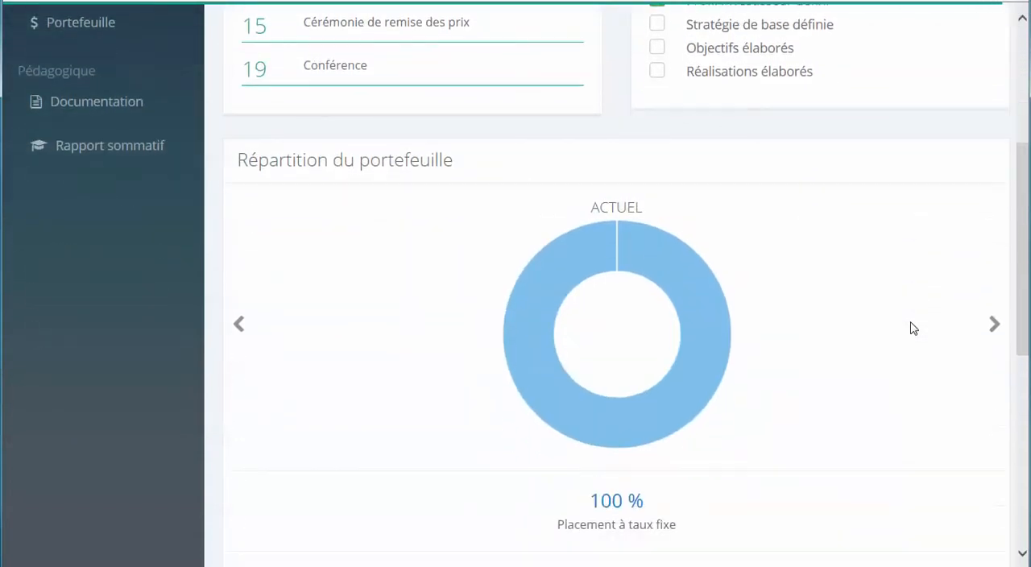
scroll(913, 328, "up", 7)
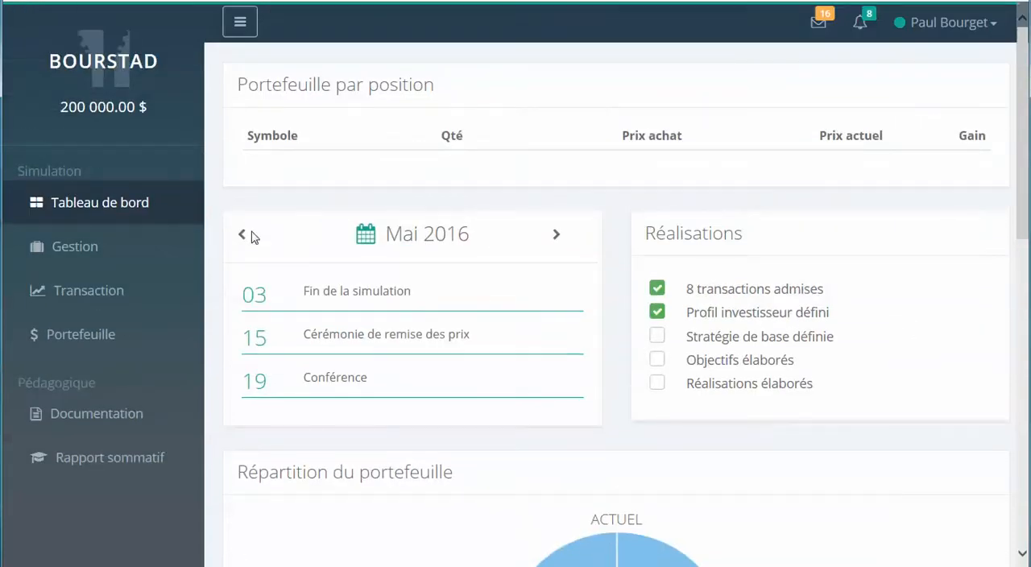
Filter the securities on the Transaction page to Produits de consommation and Canadienne company shares.
left_click(95, 296)
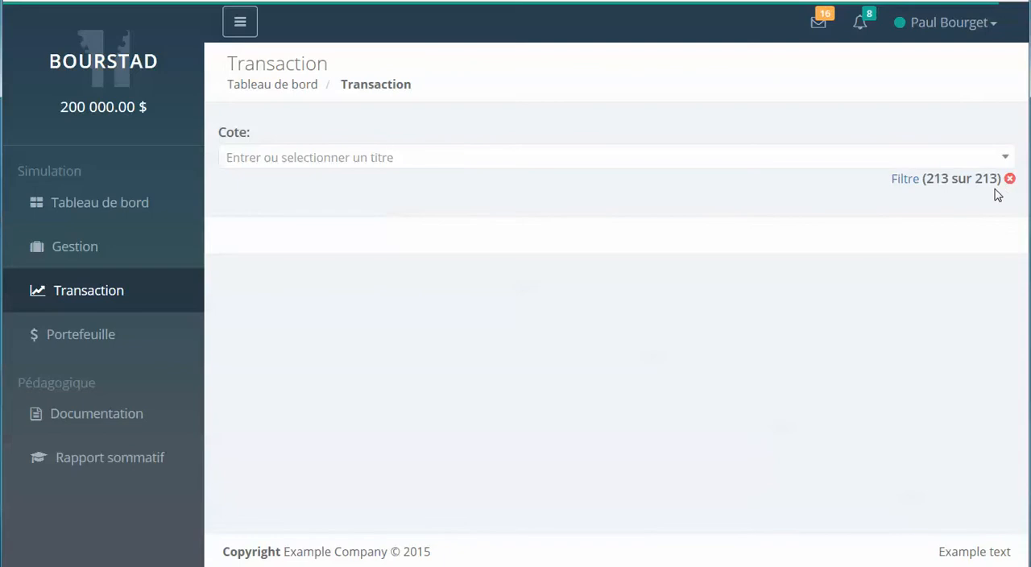
left_click(916, 183)
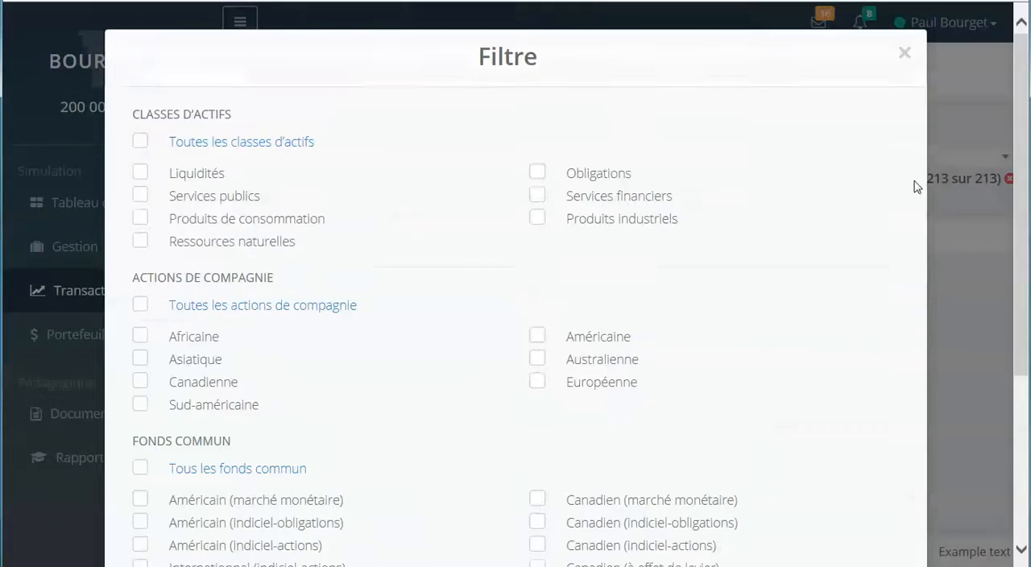
scroll(877, 191, "down", 1)
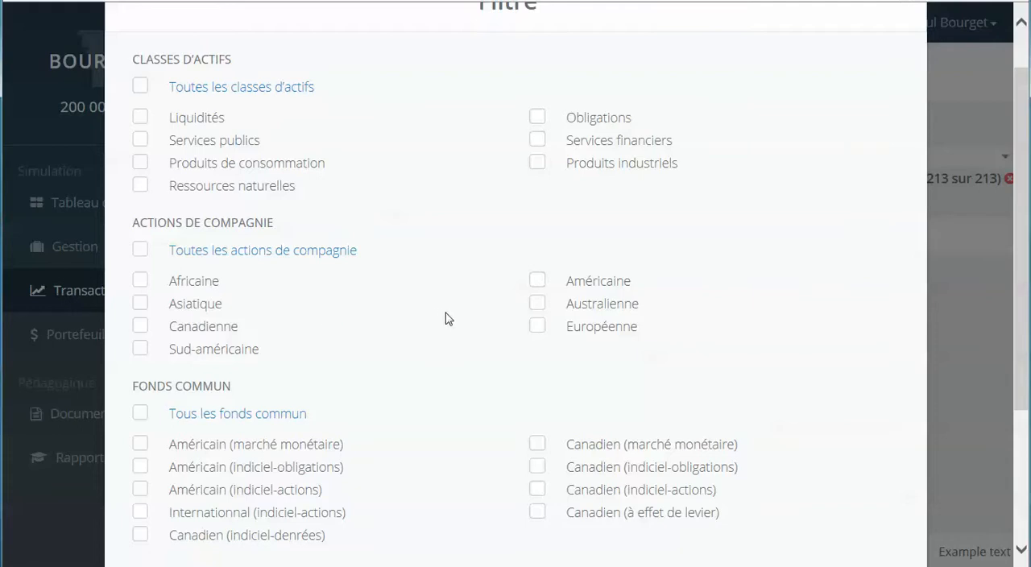
left_click(140, 331)
left_click(141, 166)
scroll(824, 250, "down", 3)
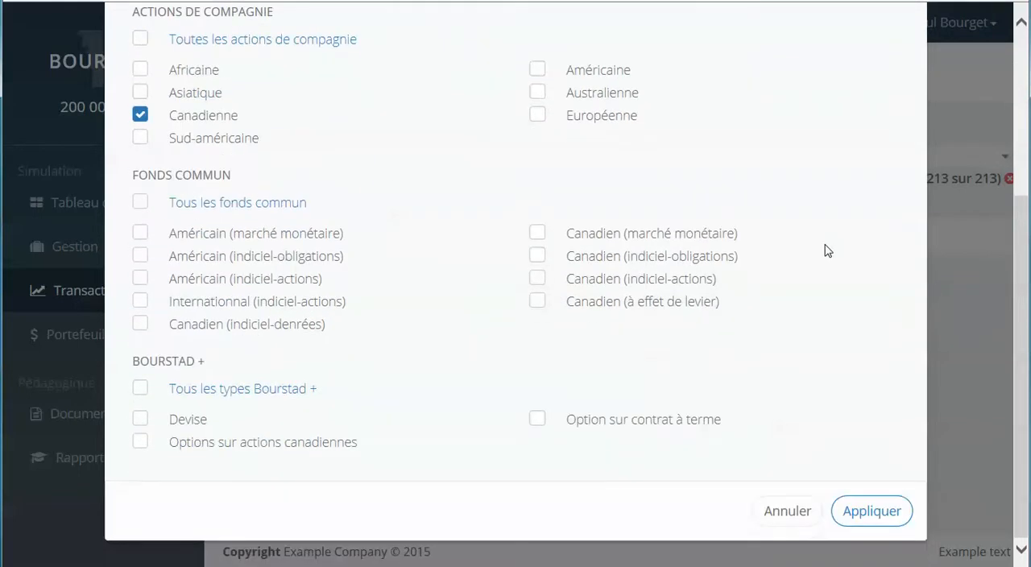
left_click(877, 516)
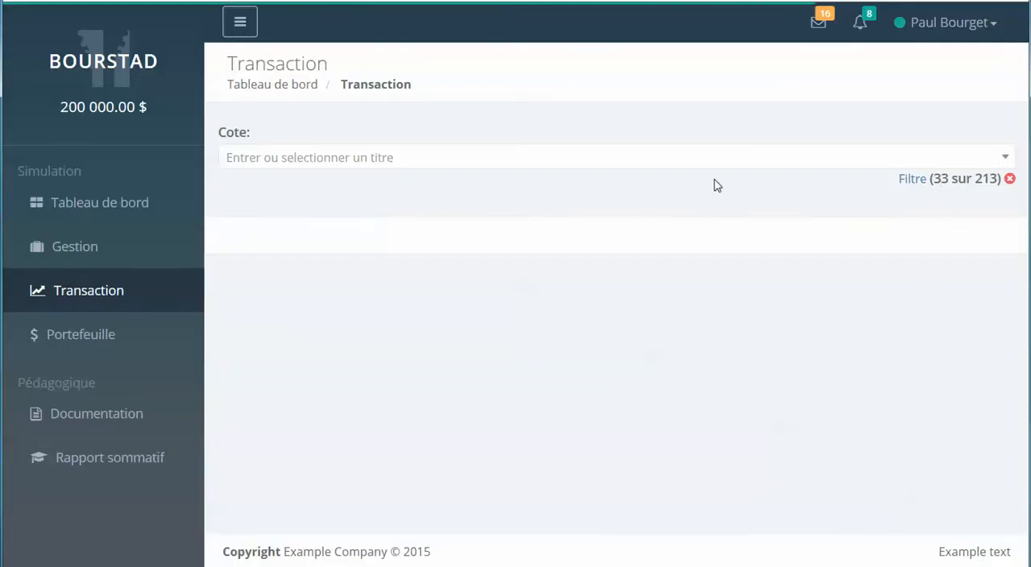
Choose Métro inc. from the filtered securities as the title to trade.
left_click(1005, 159)
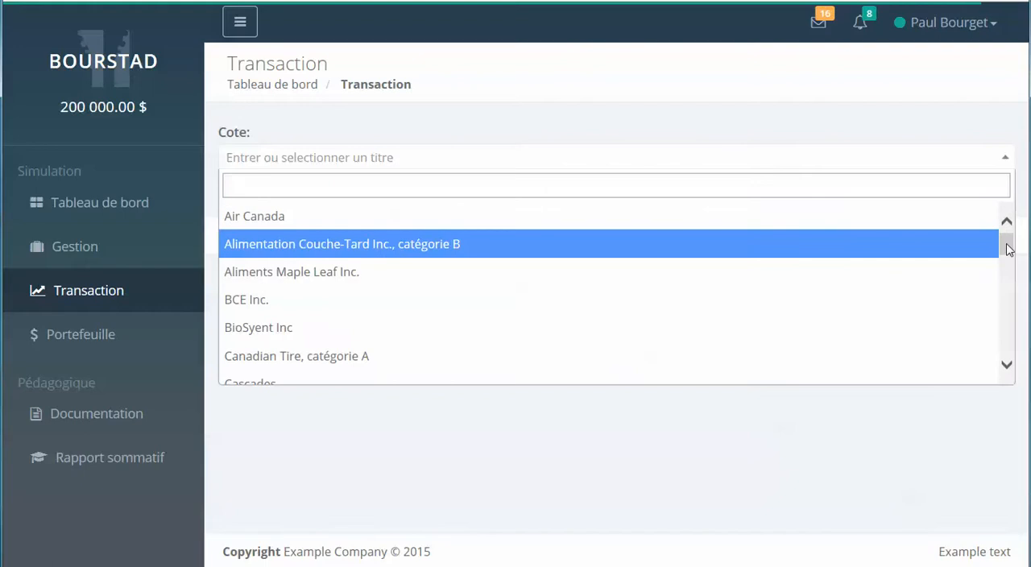
left_click_drag(1007, 249, 1015, 312)
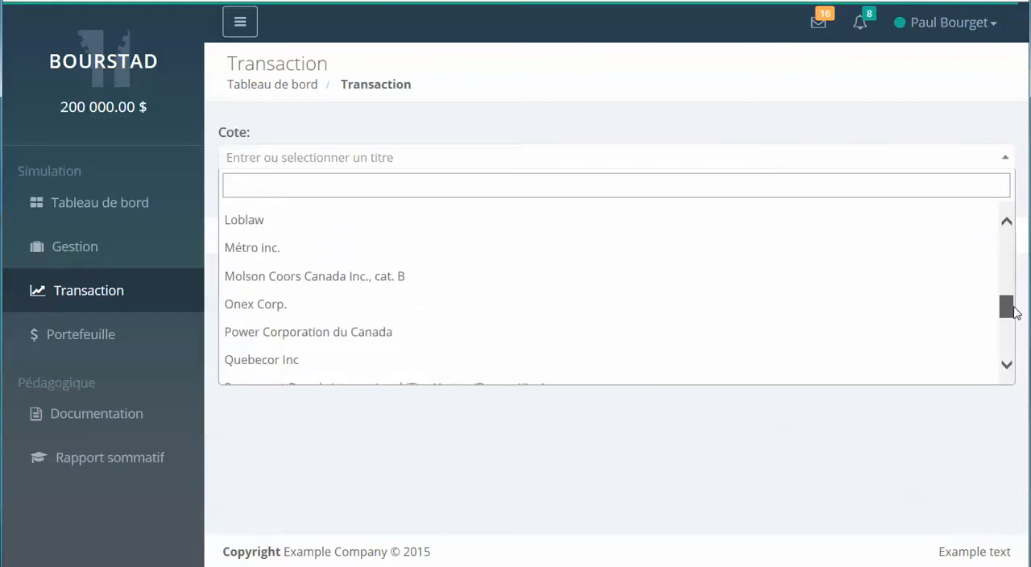
left_click(247, 250)
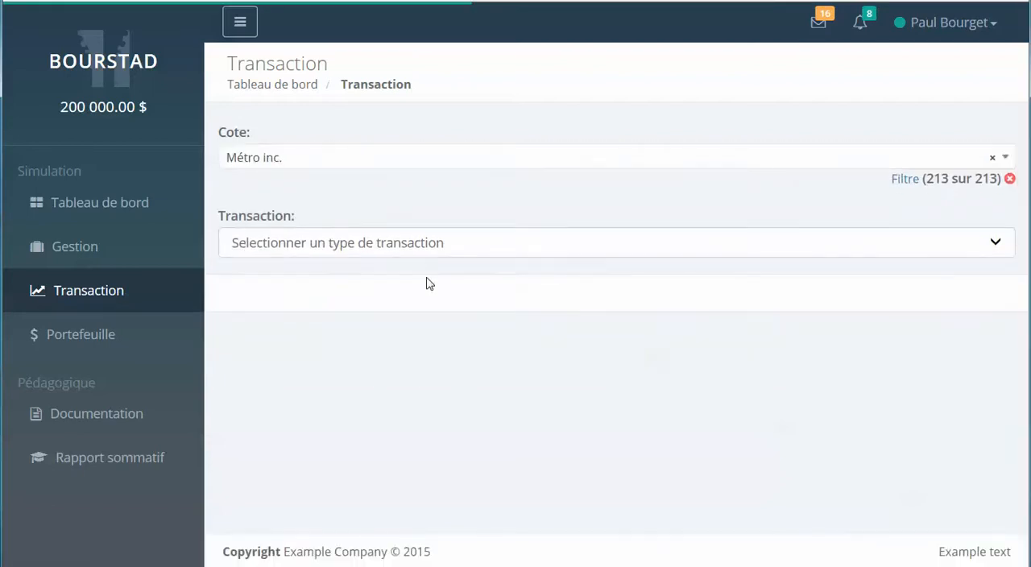
Examine the Métro inc. quote, including its one-day price chart and detailed trading figures.
scroll(713, 305, "down", 3)
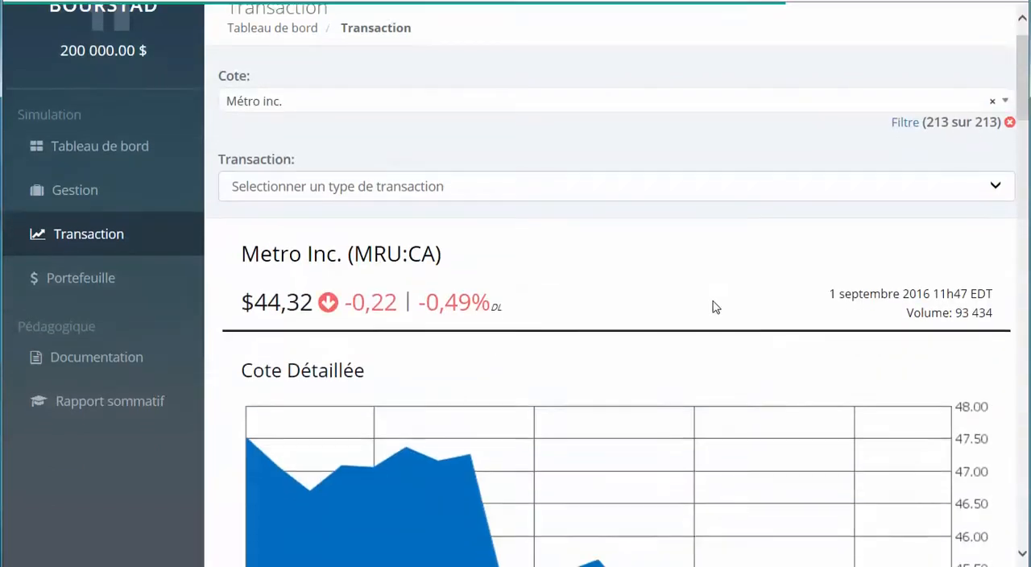
scroll(714, 304, "down", 1)
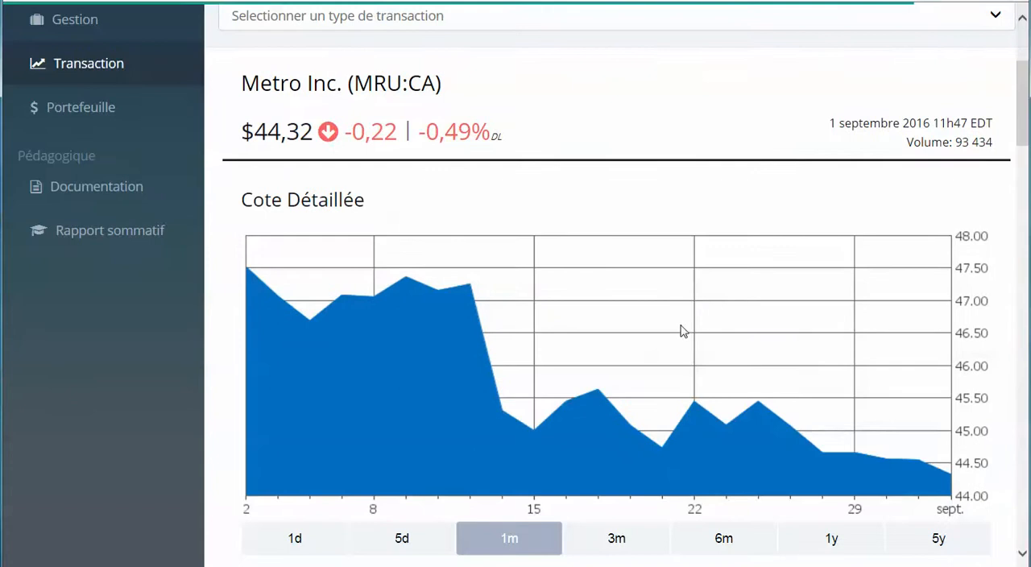
scroll(536, 438, "down", 1)
left_click(294, 497)
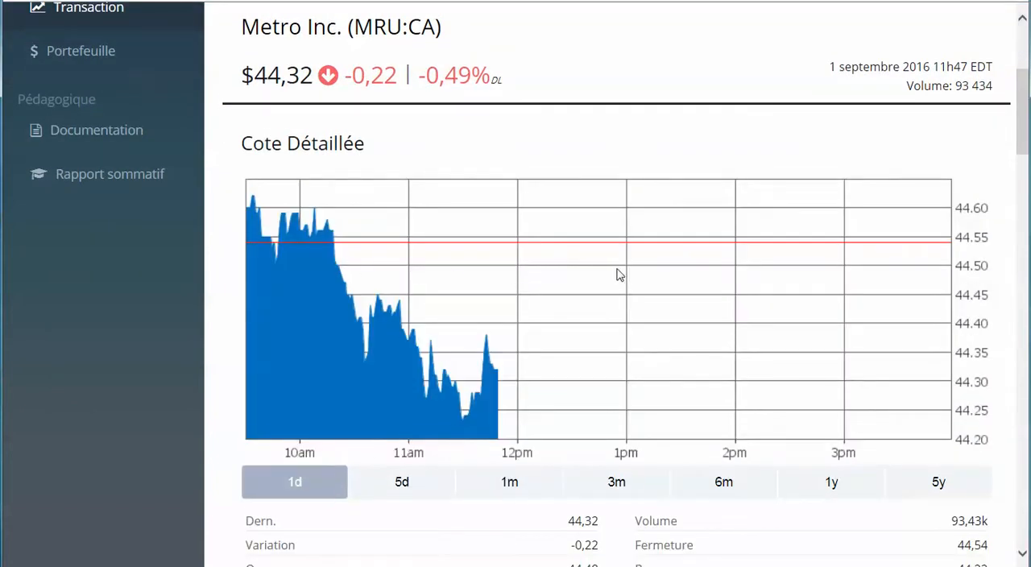
scroll(618, 275, "down", 3)
scroll(617, 275, "down", 1)
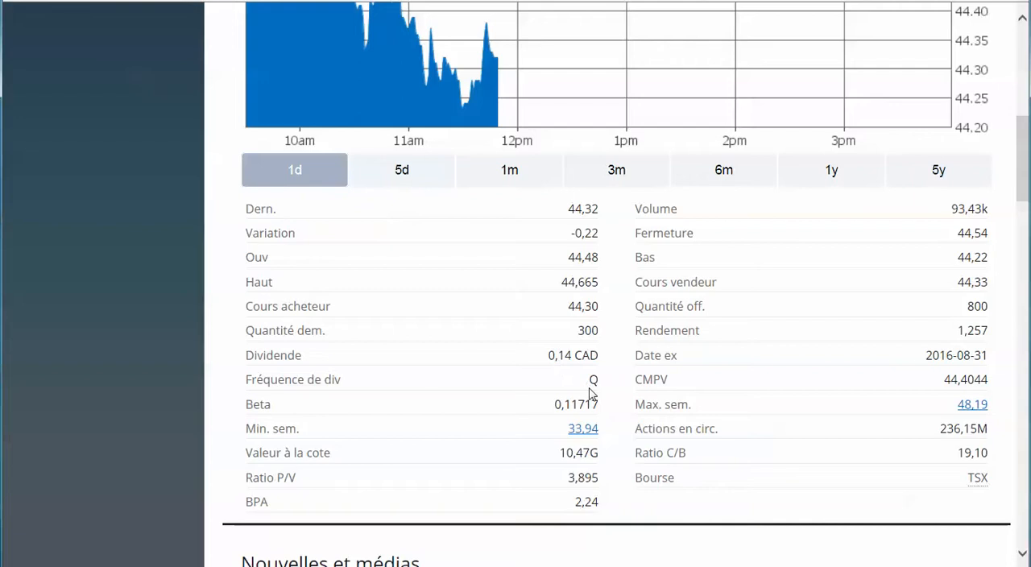
scroll(606, 351, "up", 5)
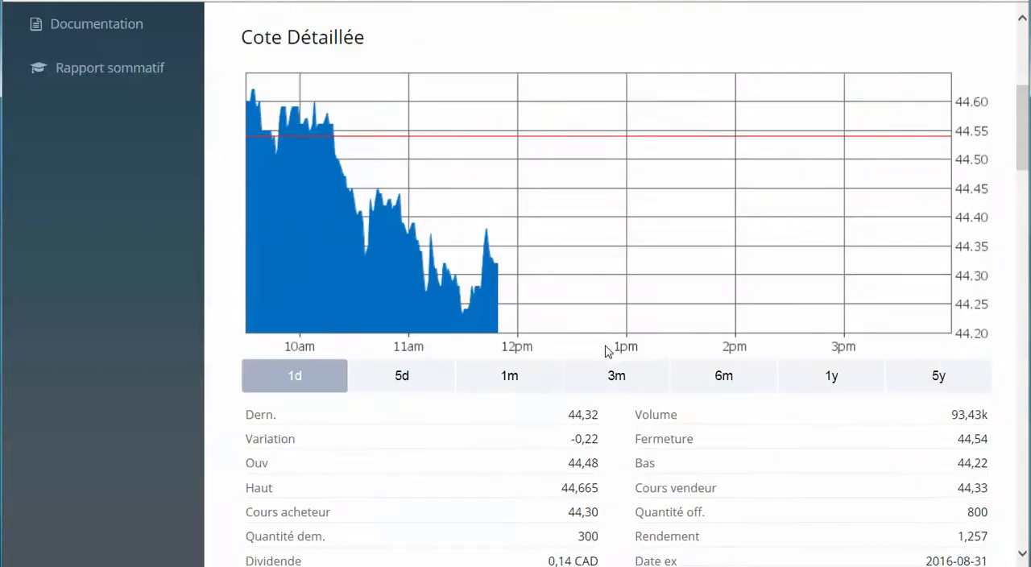
scroll(606, 351, "up", 3)
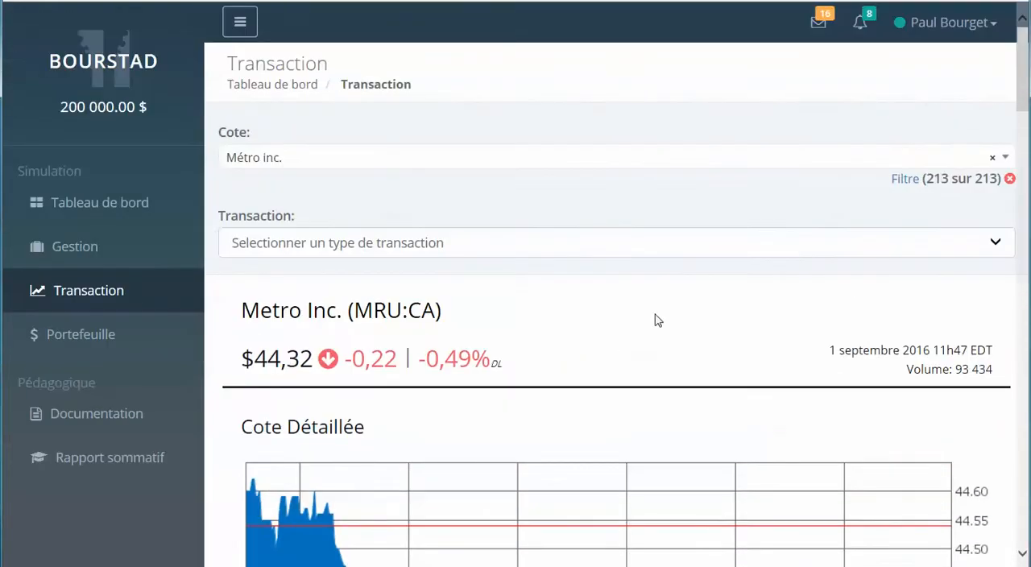
Start an "Ordre d'achat immédiat en seance" for Métro inc. and look over the account details and order form.
left_click(998, 245)
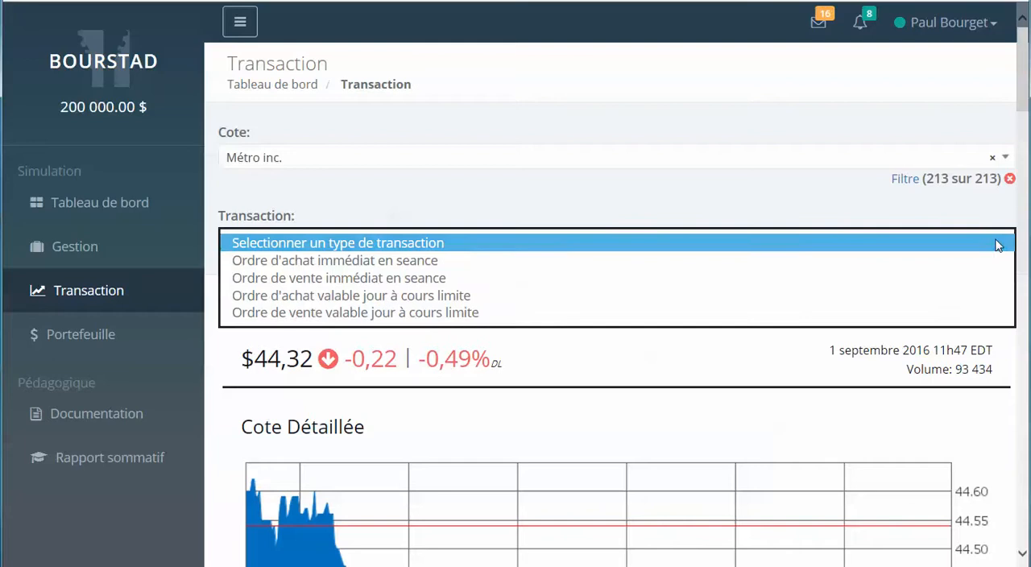
left_click(405, 260)
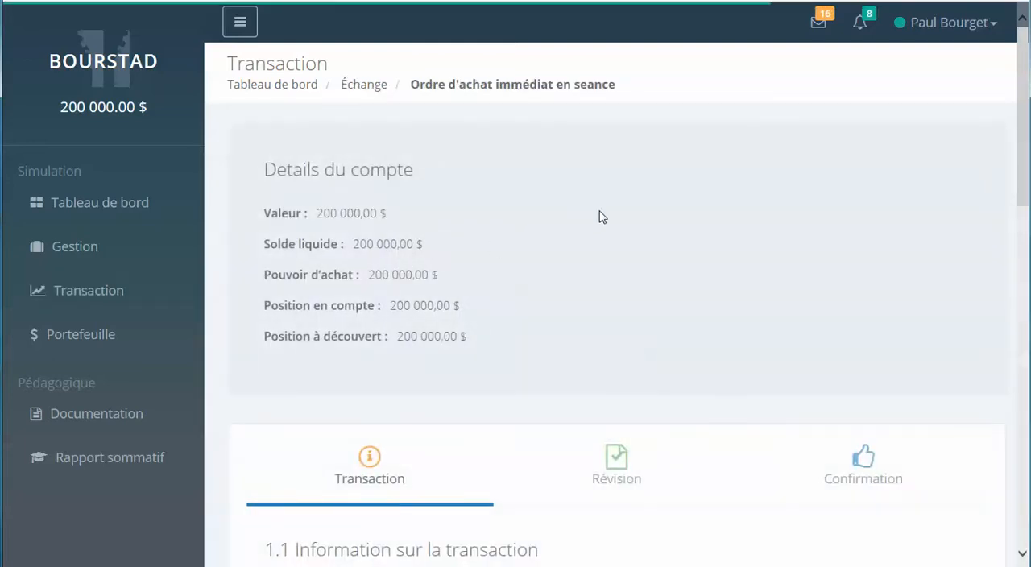
scroll(603, 219, "down", 4)
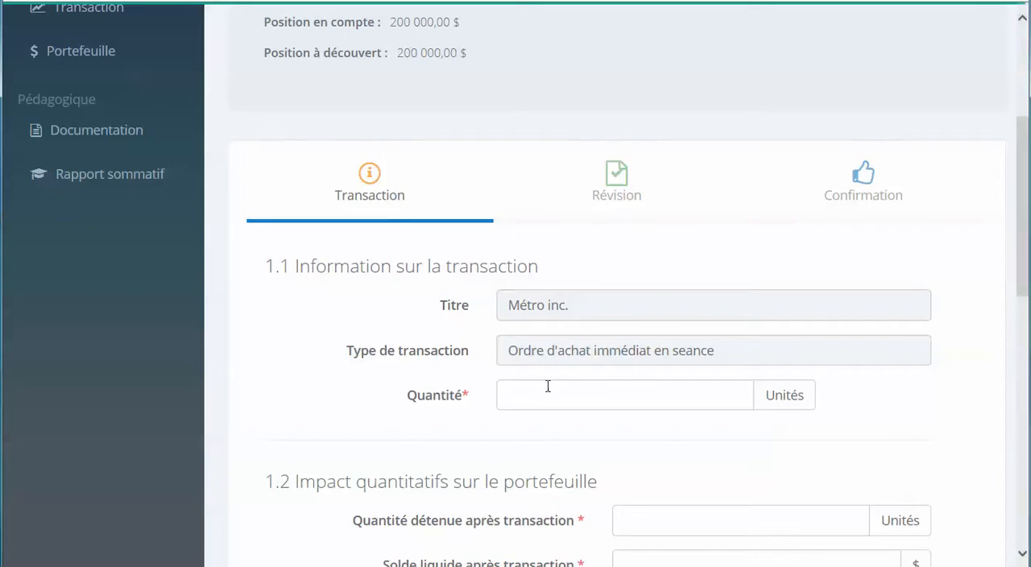
scroll(551, 379, "down", 1)
scroll(548, 348, "up", 3)
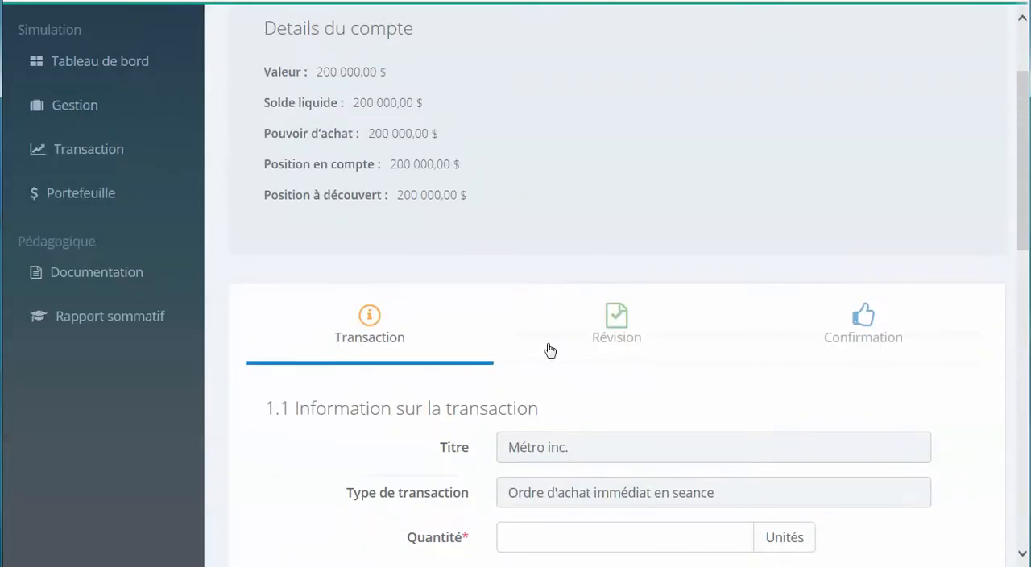
Set the purchase order's quantity to 100 units.
scroll(549, 370, "down", 1)
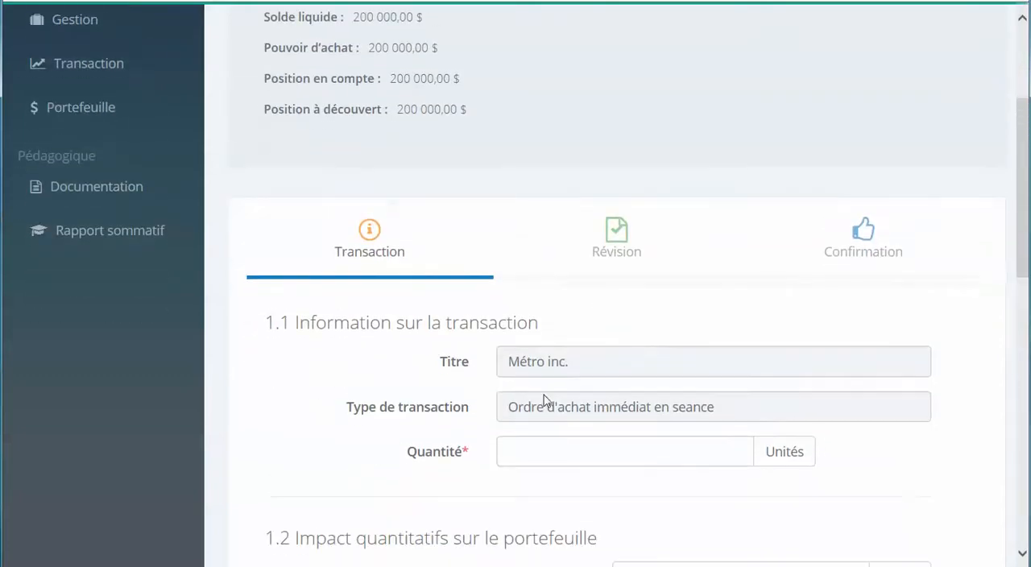
left_click(544, 451)
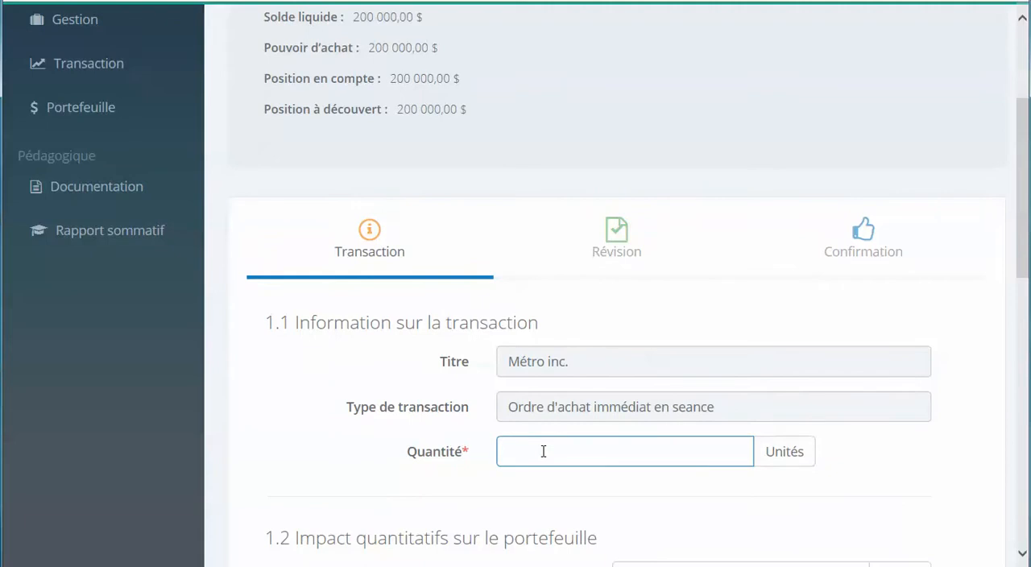
type("100")
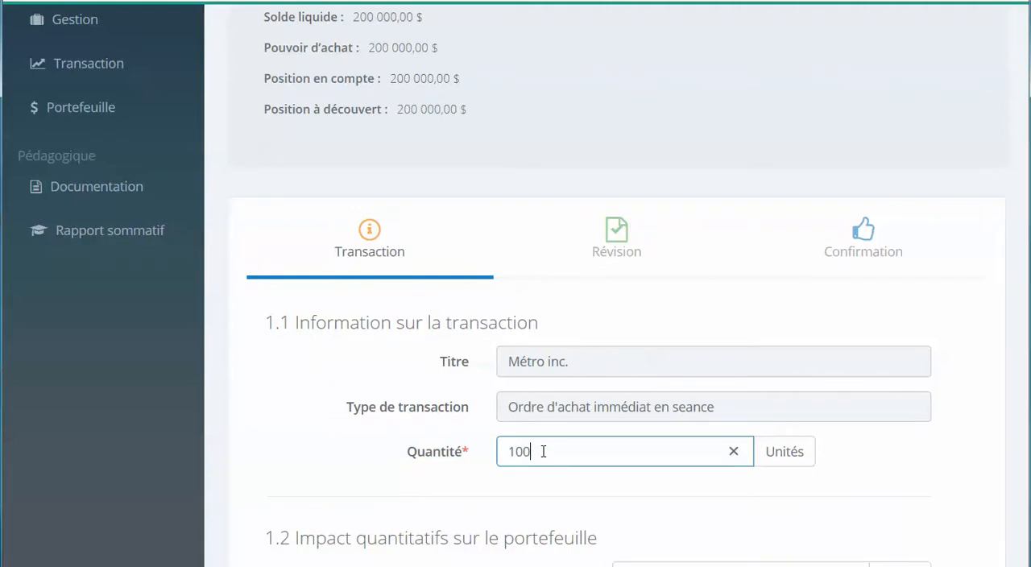
Fill in the portfolio impact with 100 units held and a cash balance of 195540 $ after the transaction.
scroll(543, 451, "down", 4)
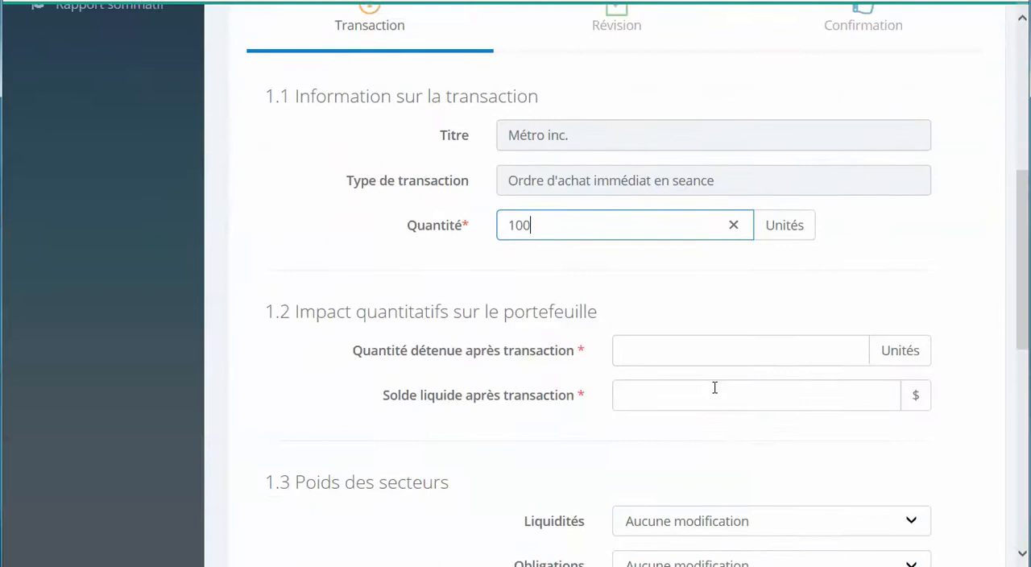
left_click(677, 267)
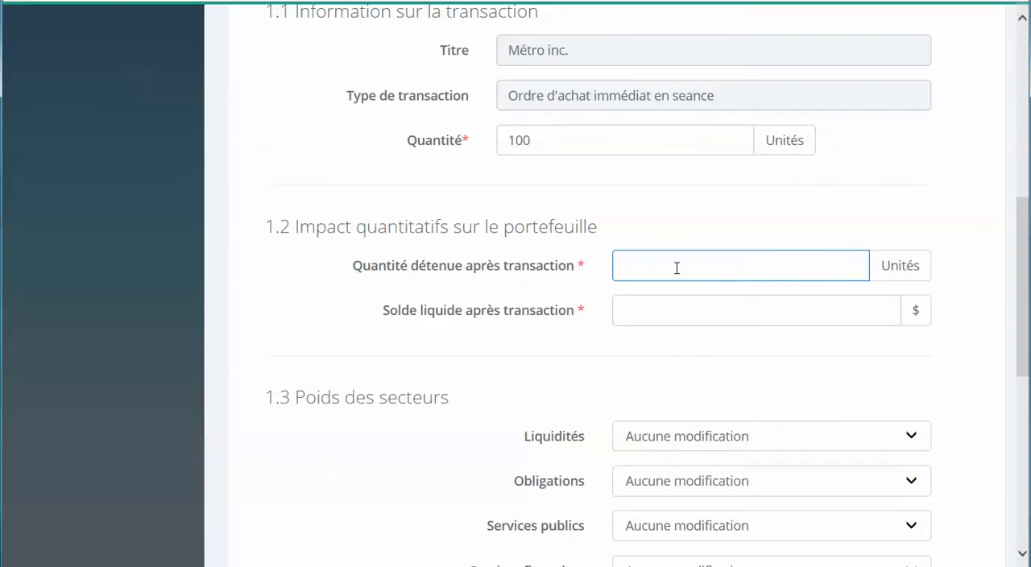
type("100")
left_click(640, 310)
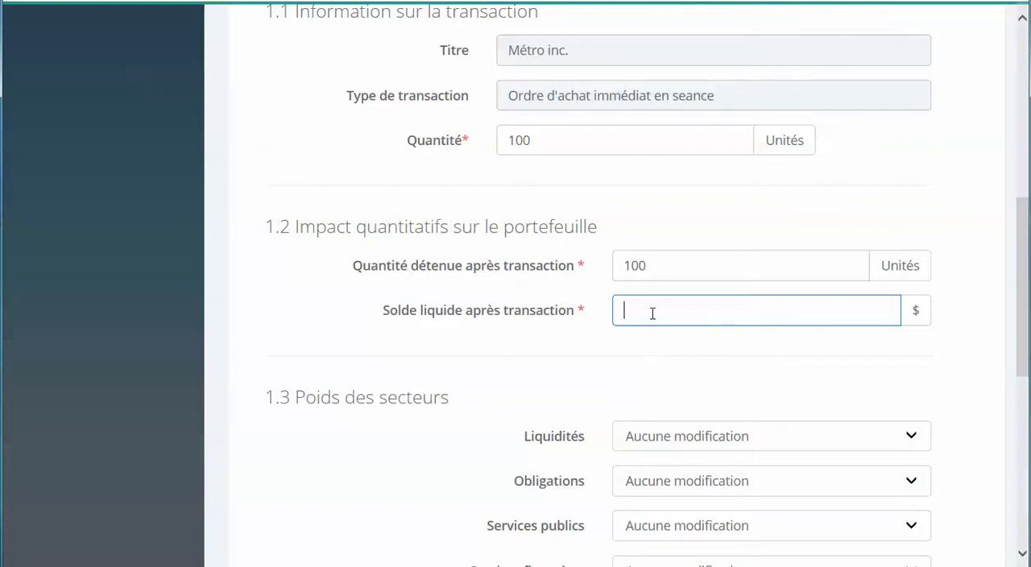
type("1")
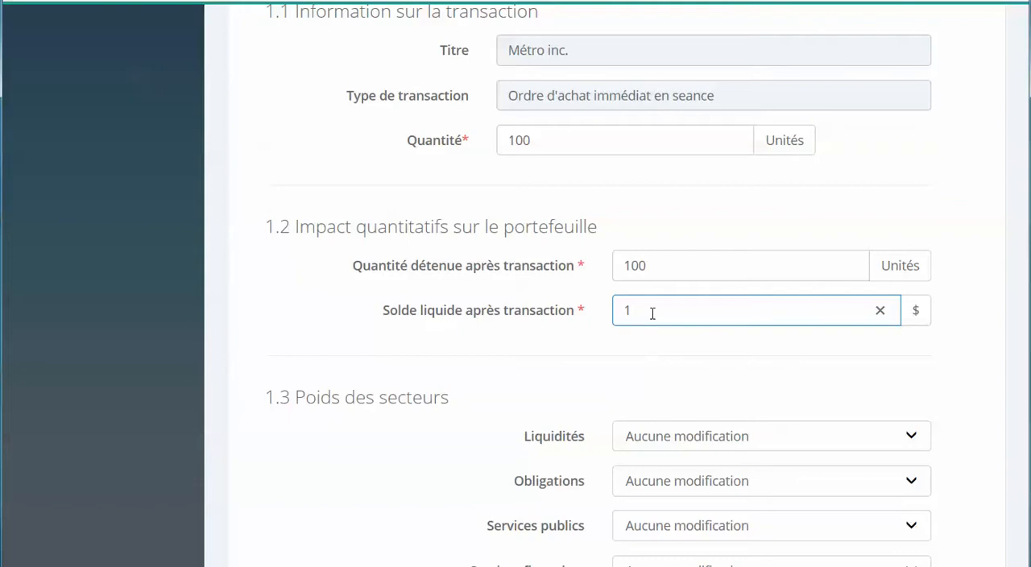
type("95540")
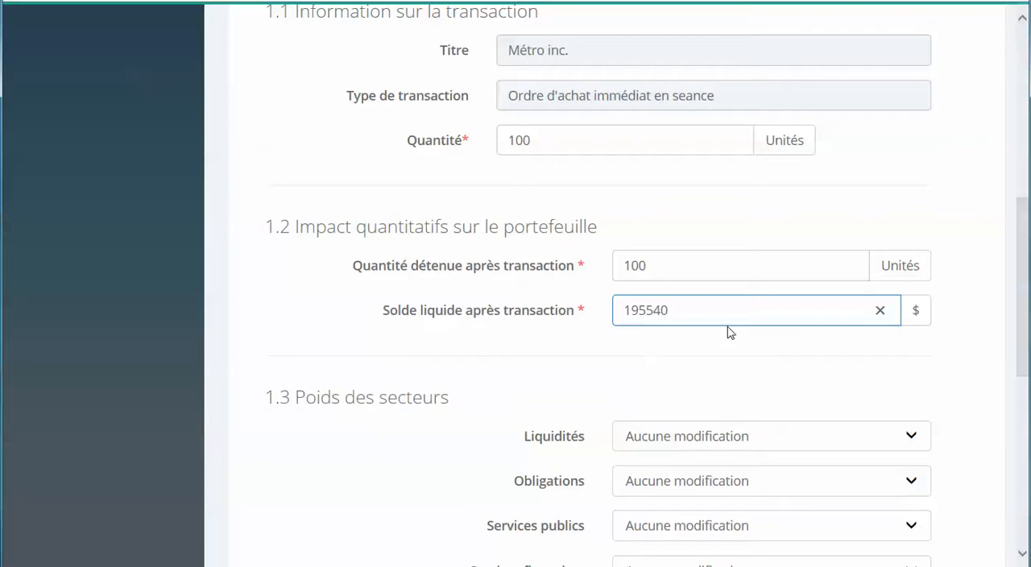
left_click(957, 390)
Set the Liquidités sector weight to Diminution.
scroll(956, 386, "down", 2)
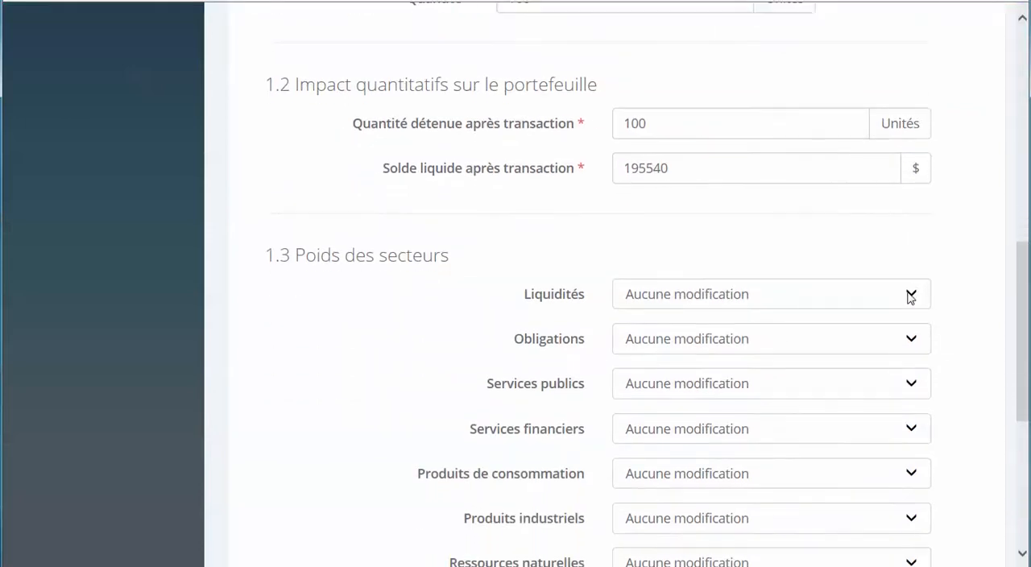
left_click(911, 294)
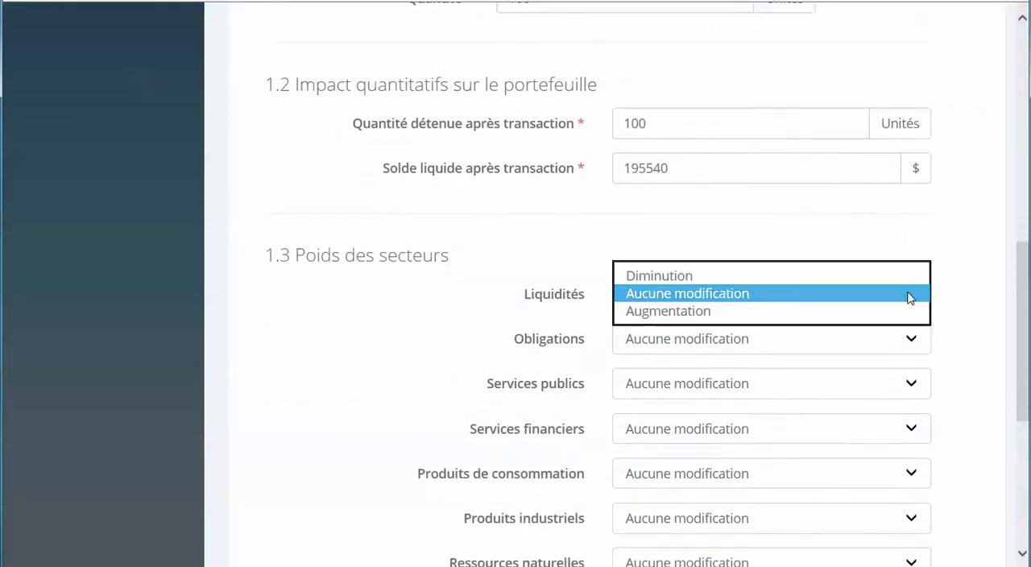
left_click(671, 279)
left_click(958, 381)
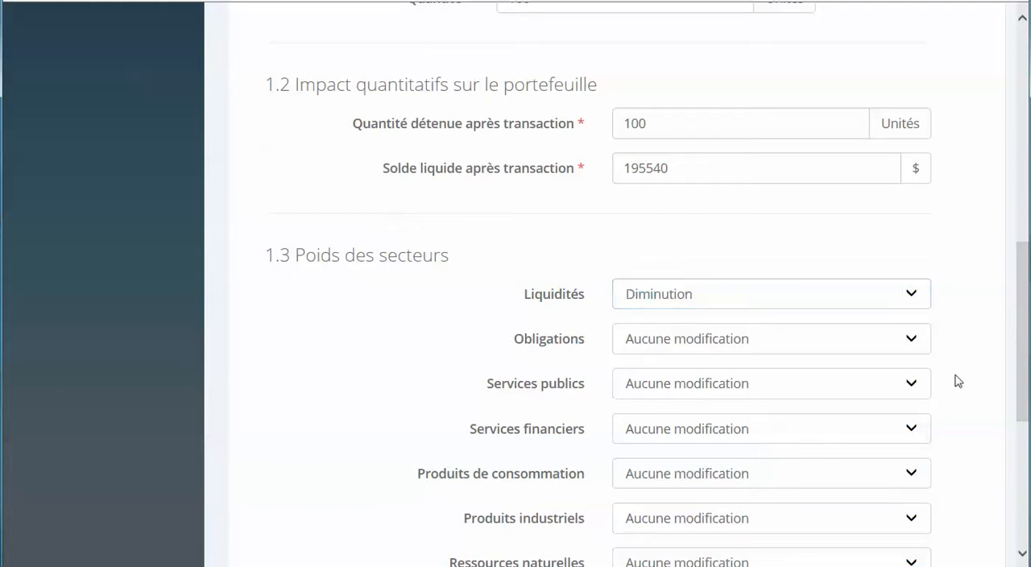
Set the Produits de consommation sector weight to Augmentation.
scroll(955, 380, "down", 2)
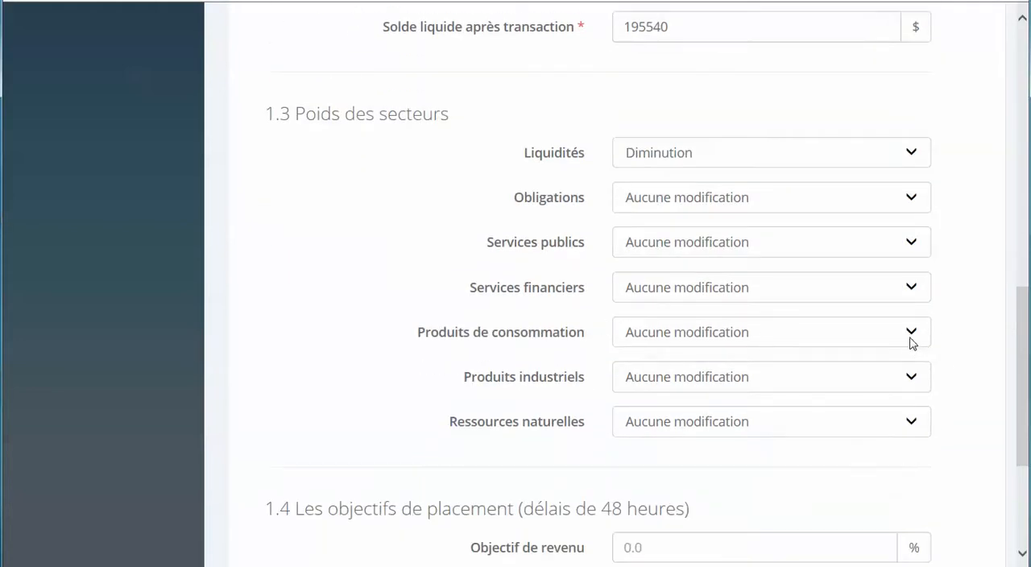
left_click(911, 288)
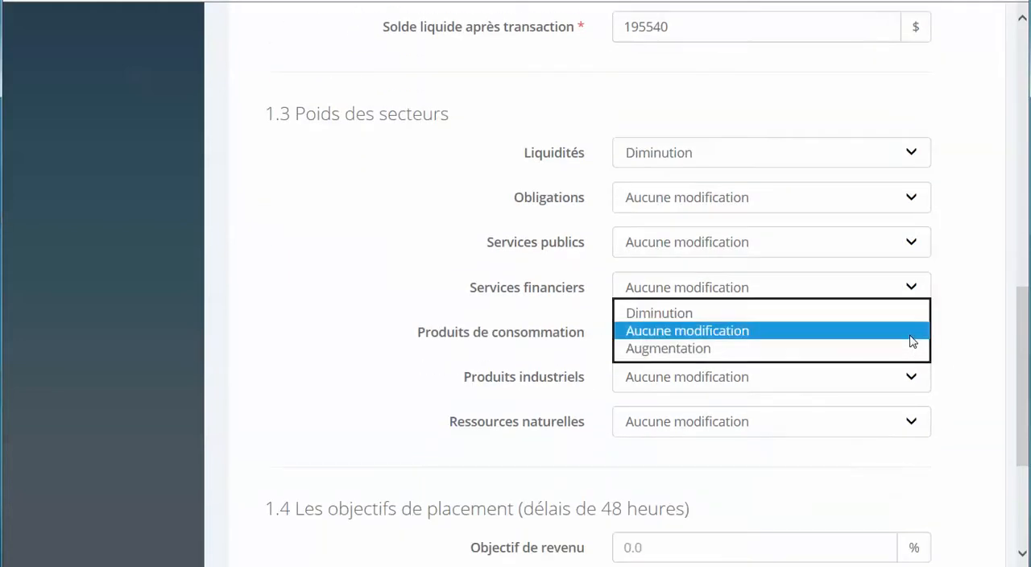
left_click(701, 353)
left_click(959, 376)
Fill in the order's 48-hour investment objectives with an Objectif de revenu of 1.3 % and an Objectif de plus-value of 8 %.
scroll(958, 376, "down", 1)
scroll(959, 376, "down", 2)
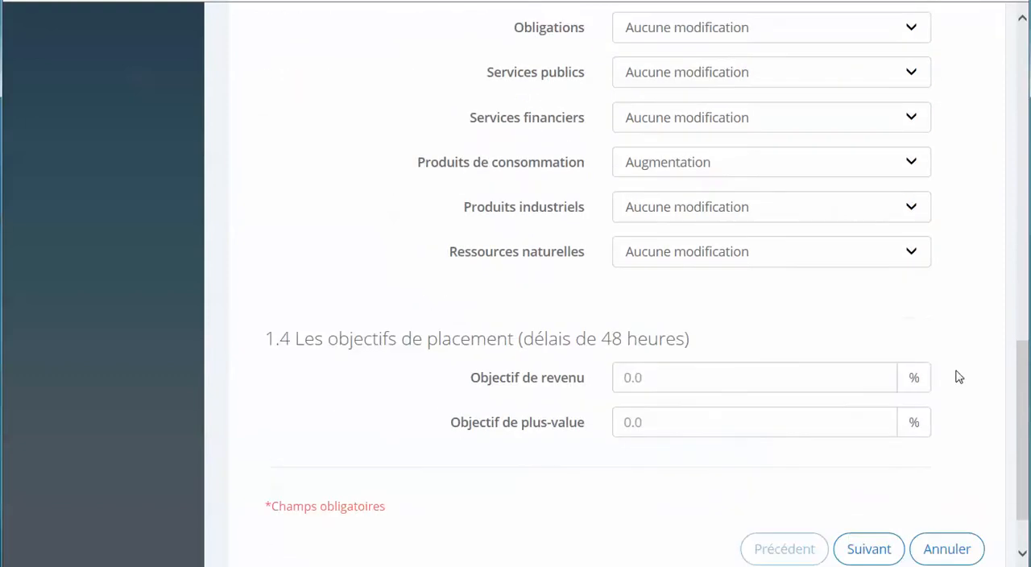
left_click(654, 377)
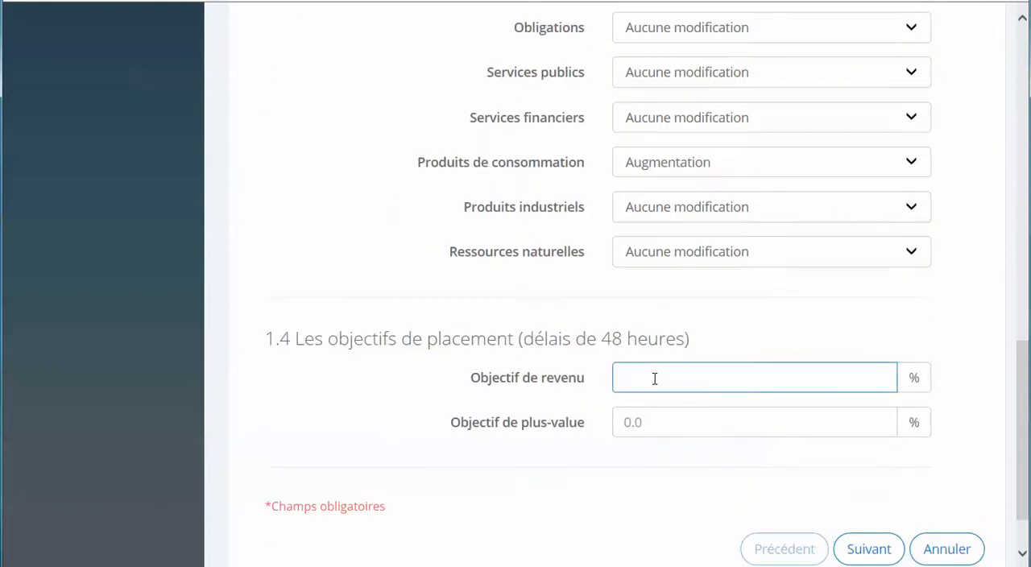
type("1,3")
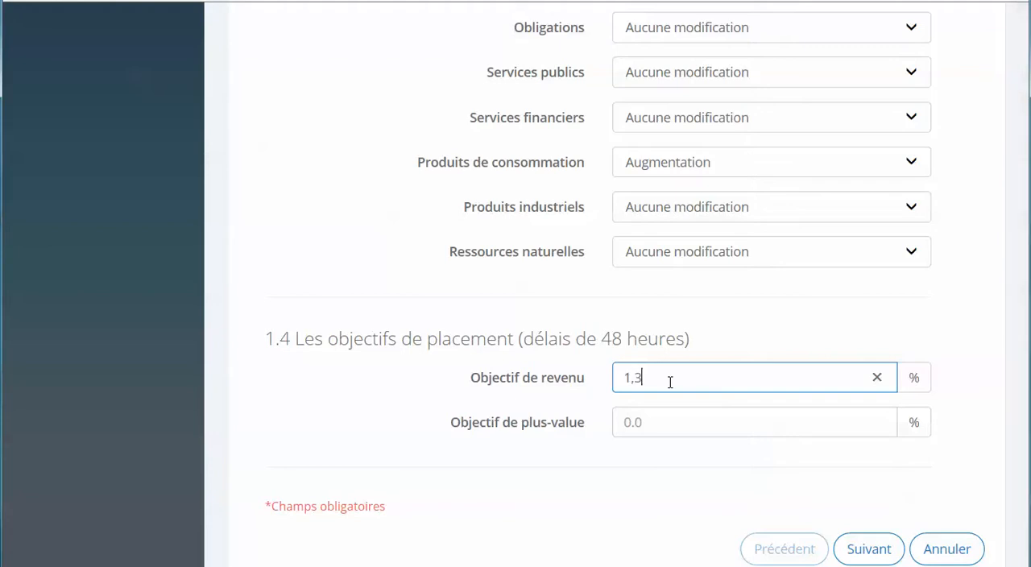
left_click(670, 426)
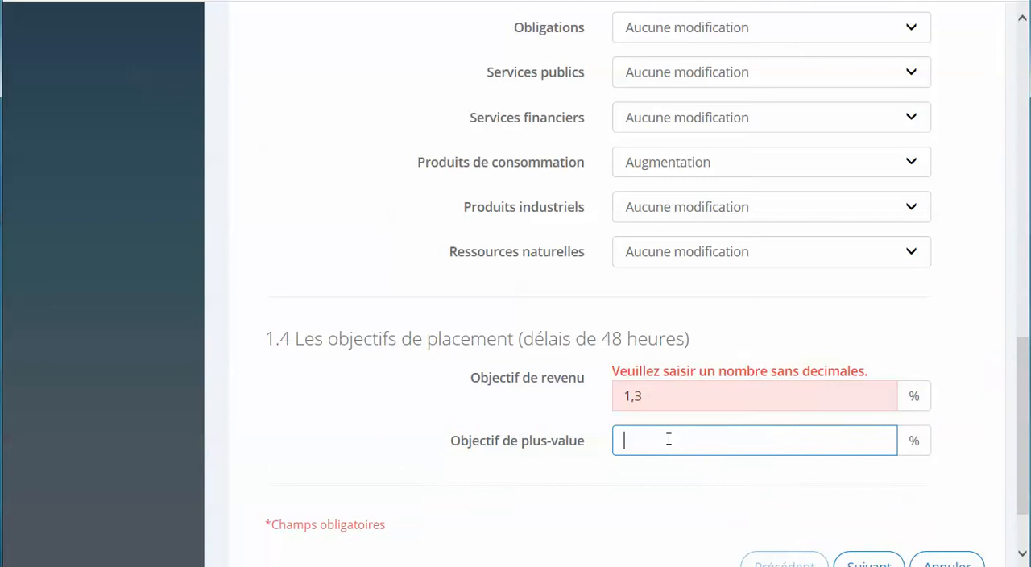
left_click(644, 398)
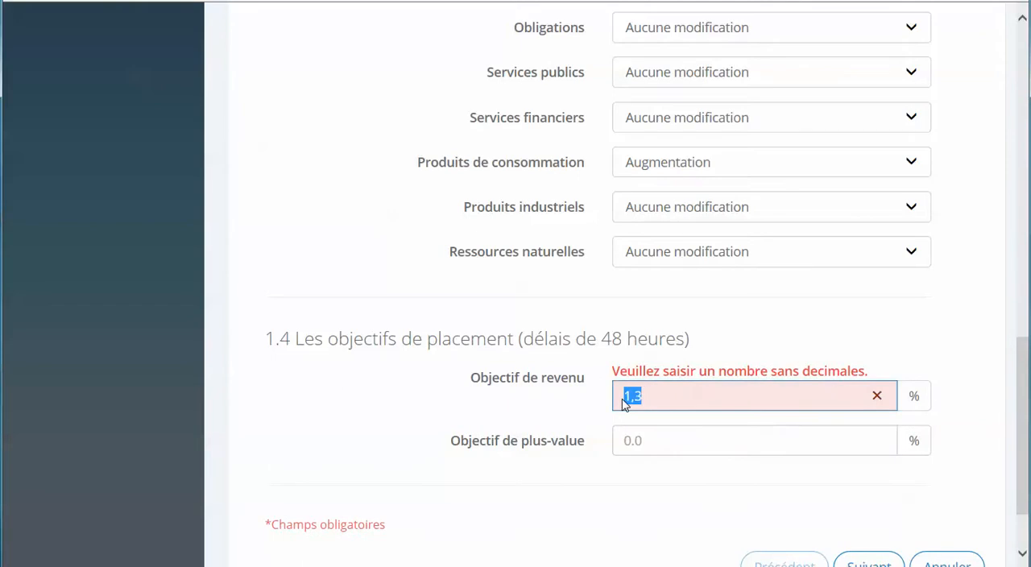
type("1.3")
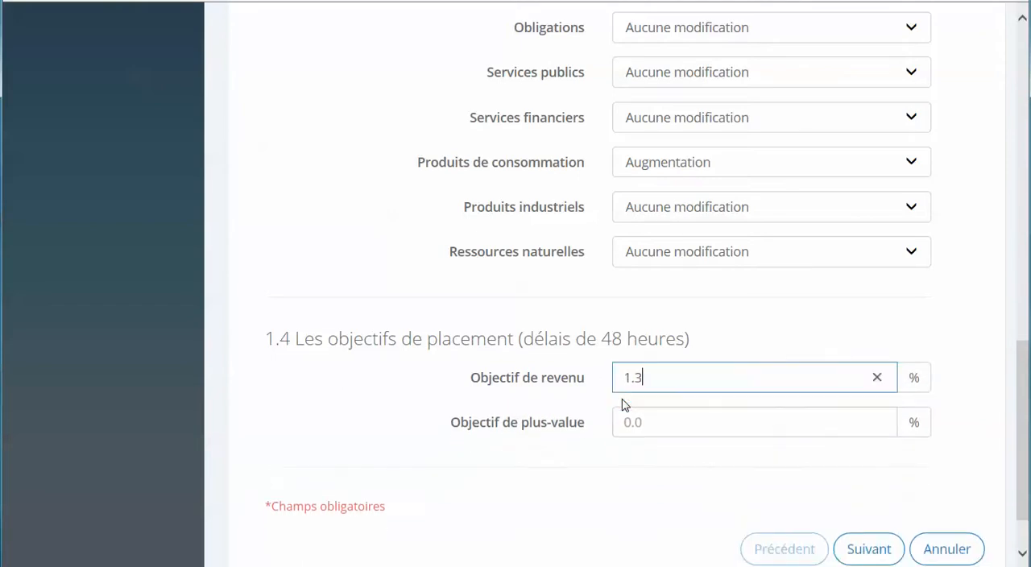
left_click(617, 425)
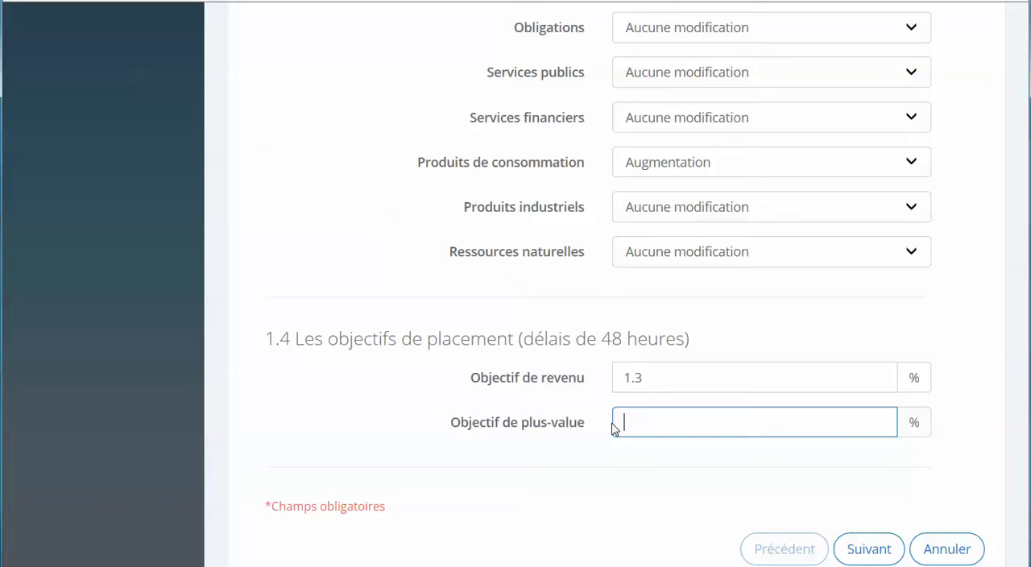
type("8")
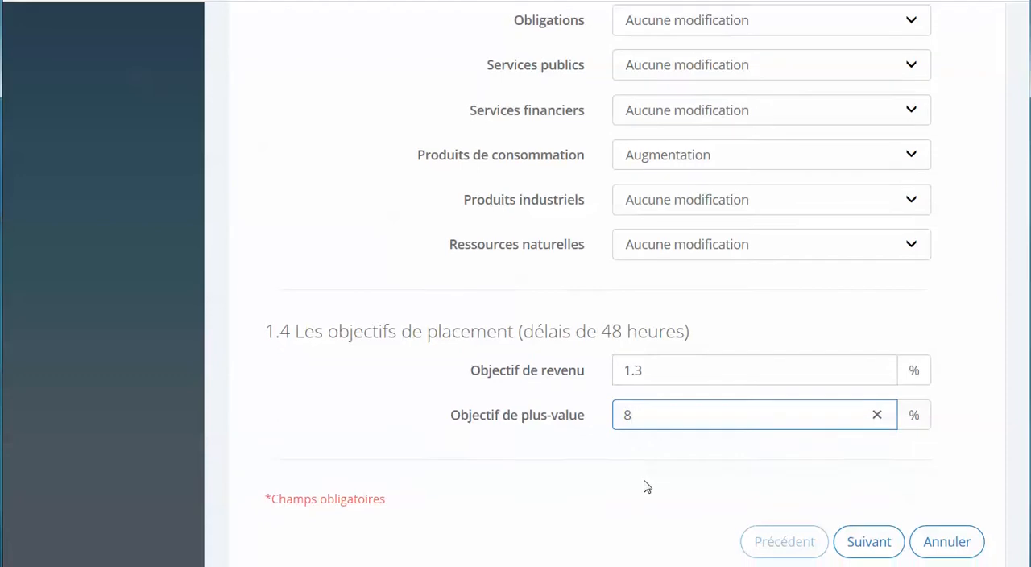
Submit the Métro inc. order for review and confirm the revised transaction.
scroll(644, 487, "down", 1)
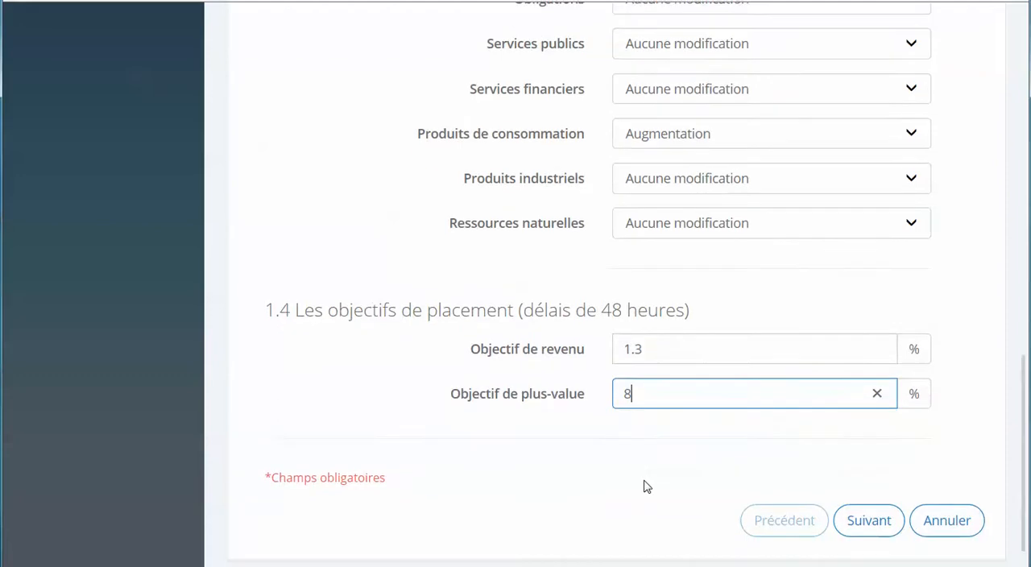
left_click(881, 522)
scroll(926, 387, "down", 5)
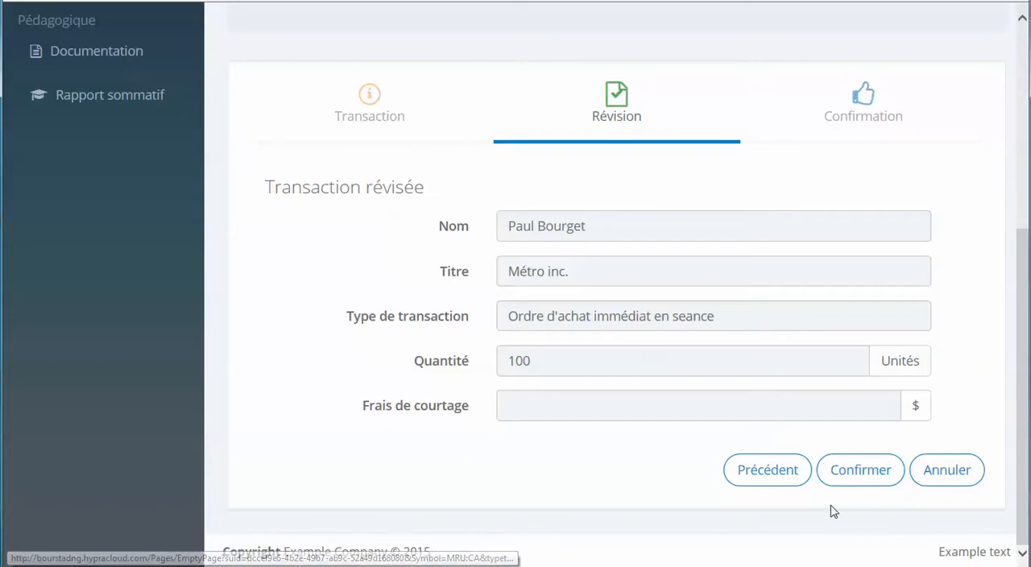
left_click(861, 477)
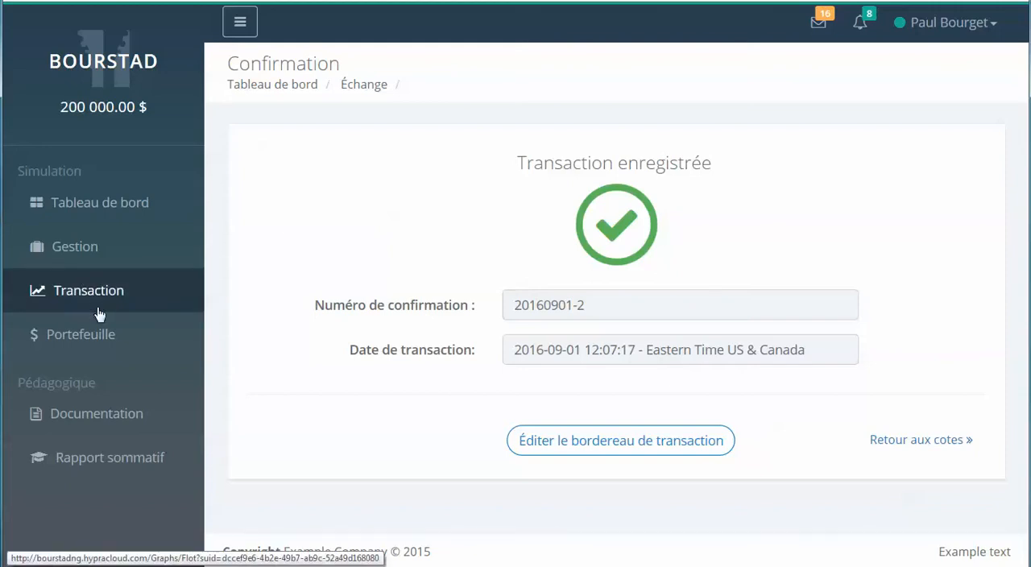
Open the detailed record of the Métro inc. purchase from the portfolio's transaction history.
left_click(24, 335)
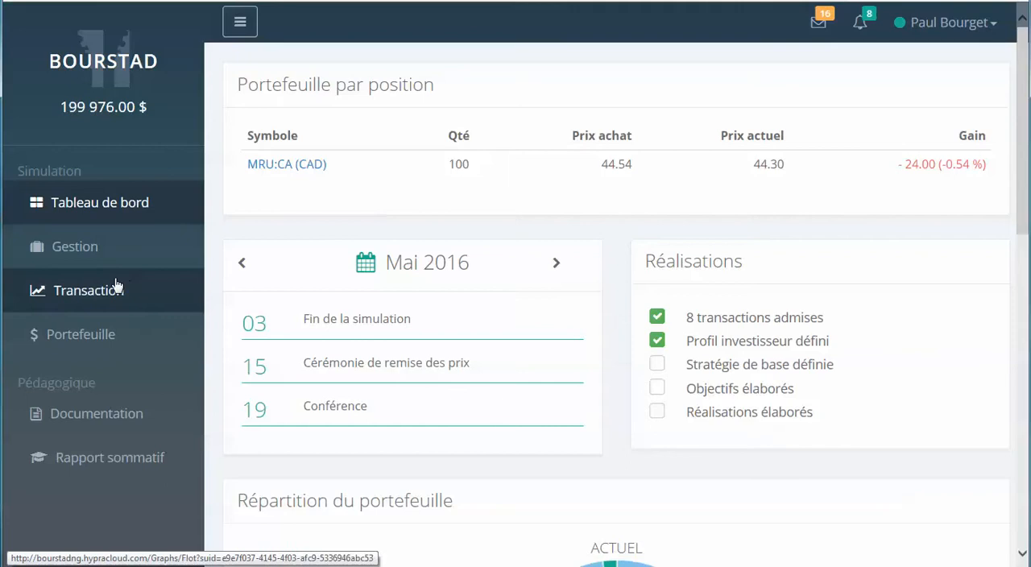
left_click(65, 338)
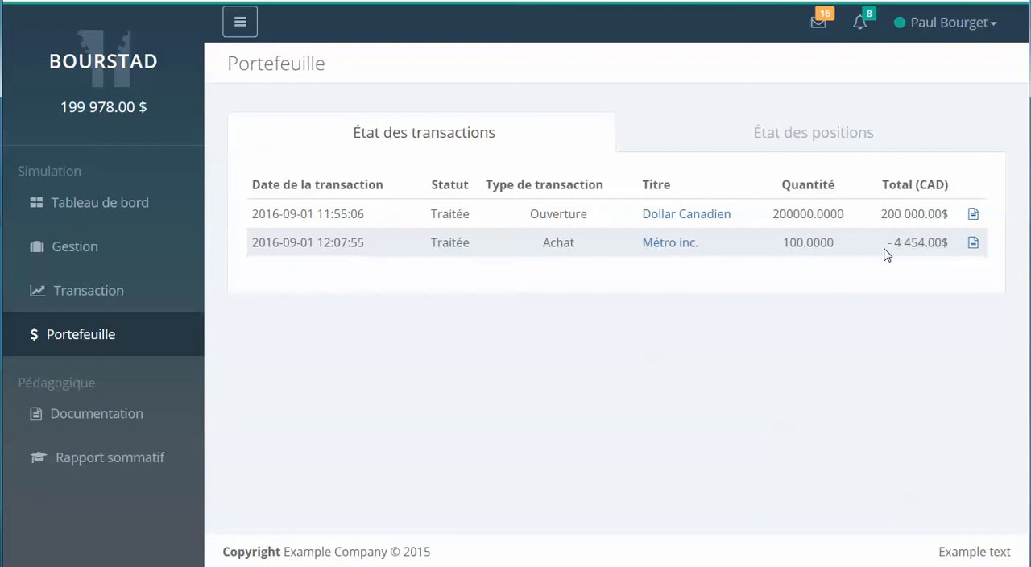
left_click(973, 243)
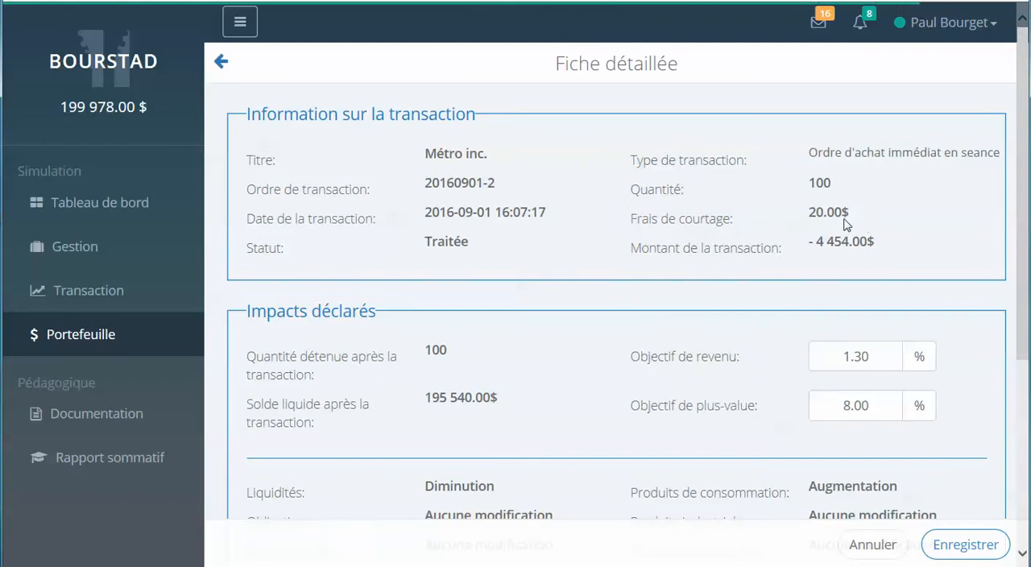
Change the Objectif de plus-value in the Métro inc. transaction record to 9 %.
scroll(843, 226, "down", 1)
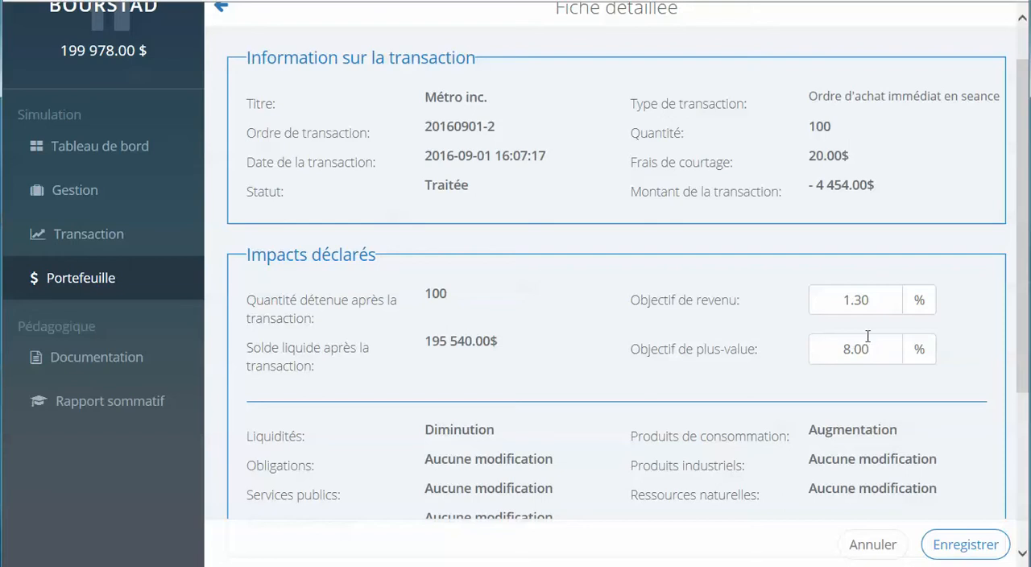
scroll(840, 368, "down", 1)
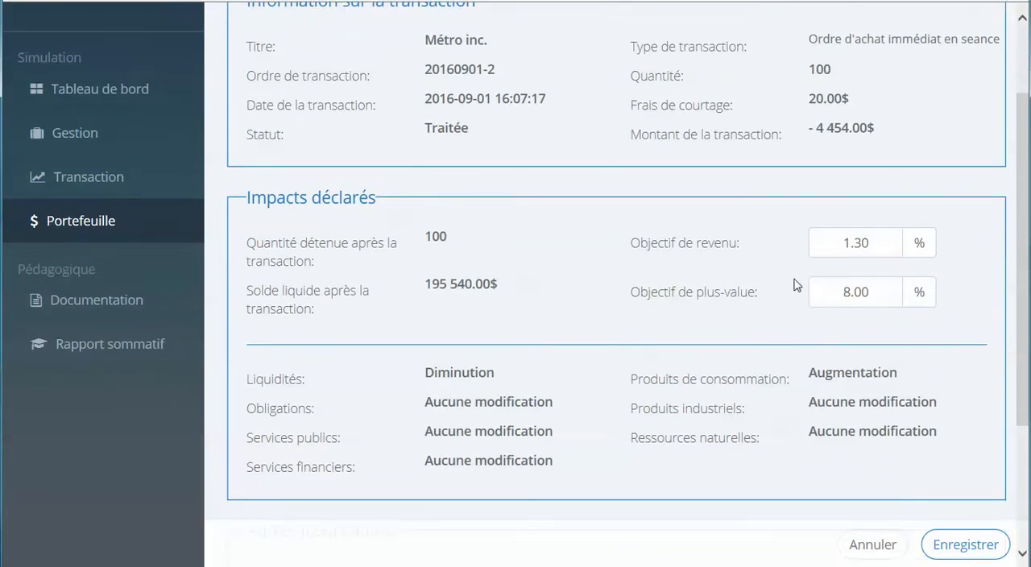
left_click(852, 292)
double_click(853, 292)
left_click_drag(844, 294, 835, 294)
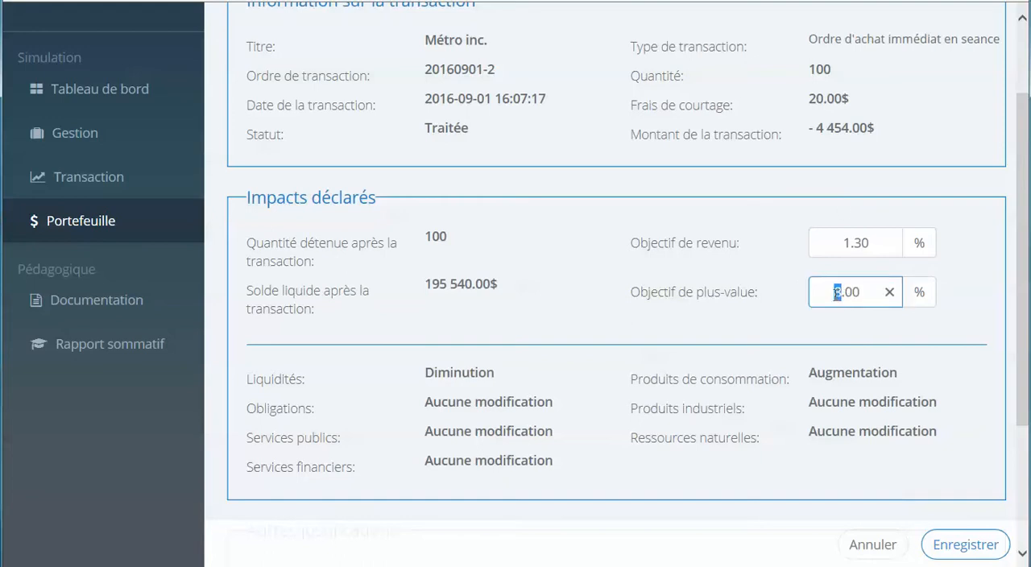
type("9")
left_click(810, 334)
Add a justification of type Economie to the Métro inc. transaction.
scroll(757, 322, "down", 1)
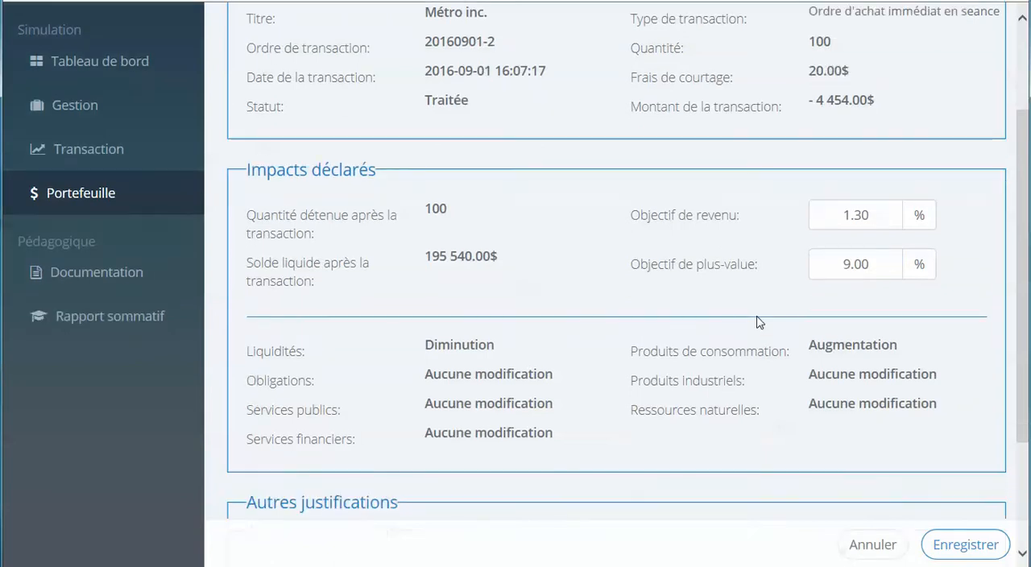
scroll(699, 353, "down", 1)
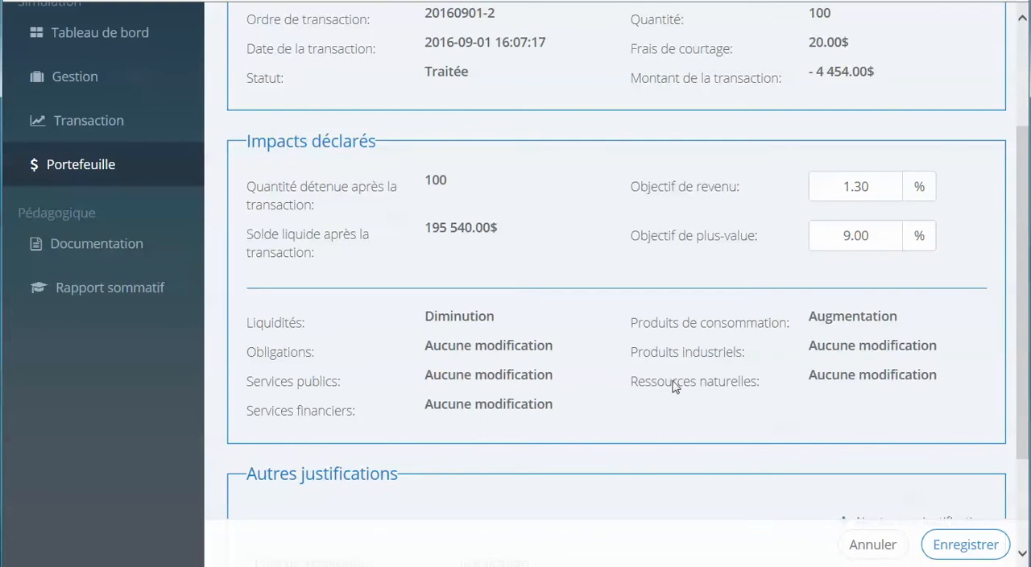
scroll(764, 375, "down", 2)
scroll(792, 435, "down", 3)
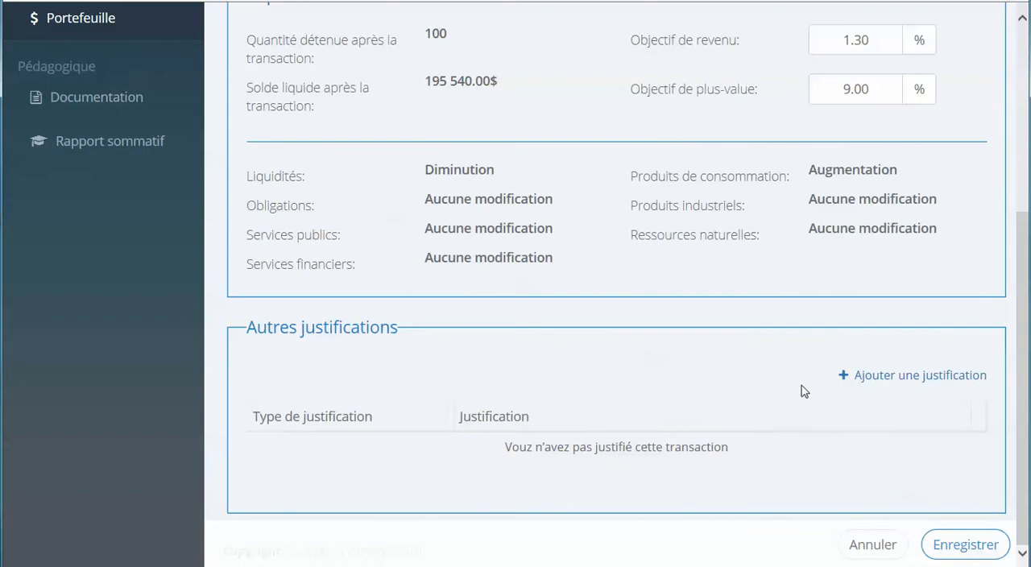
left_click(843, 377)
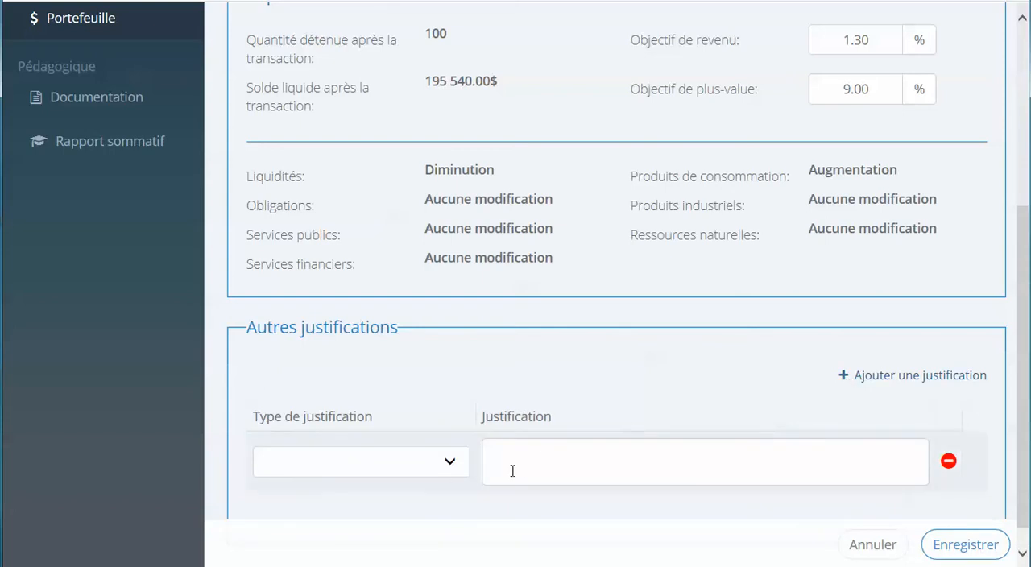
left_click(450, 466)
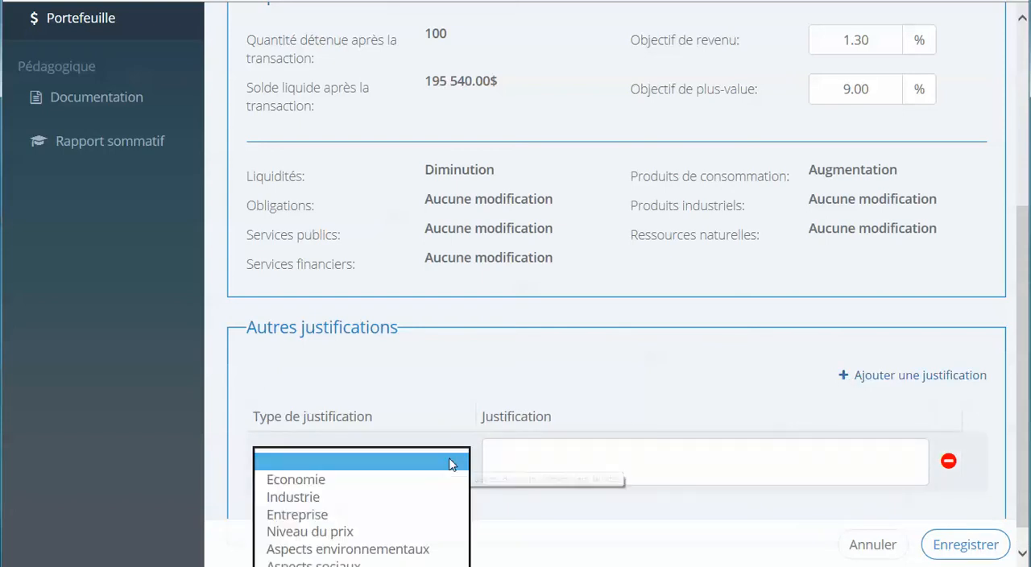
left_click(335, 481)
Enter "Les récentes mesures favorisant les familles canadiennes stimuleront la consommation" as the justification text and save the transaction record.
left_click(509, 468)
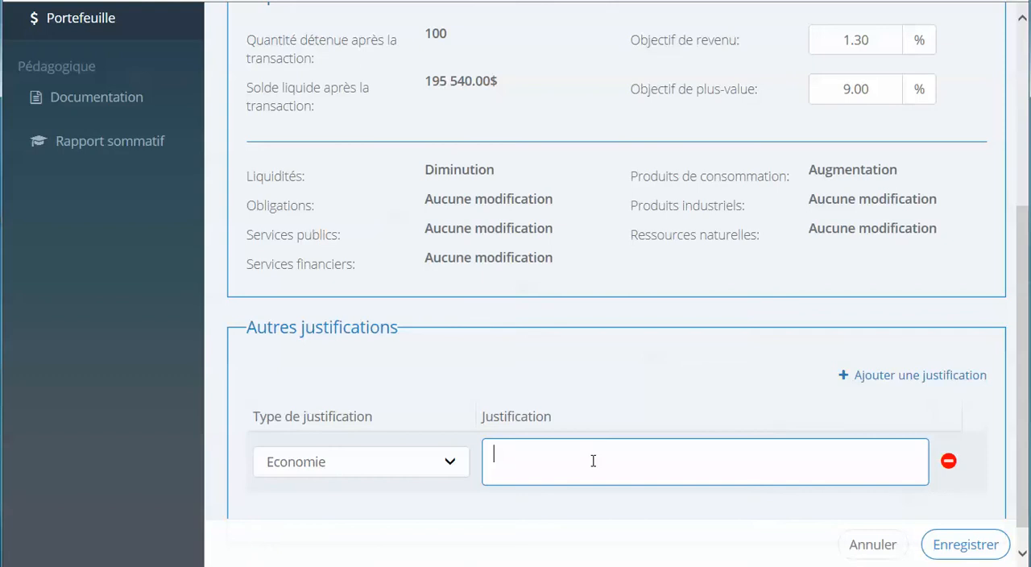
type("Les")
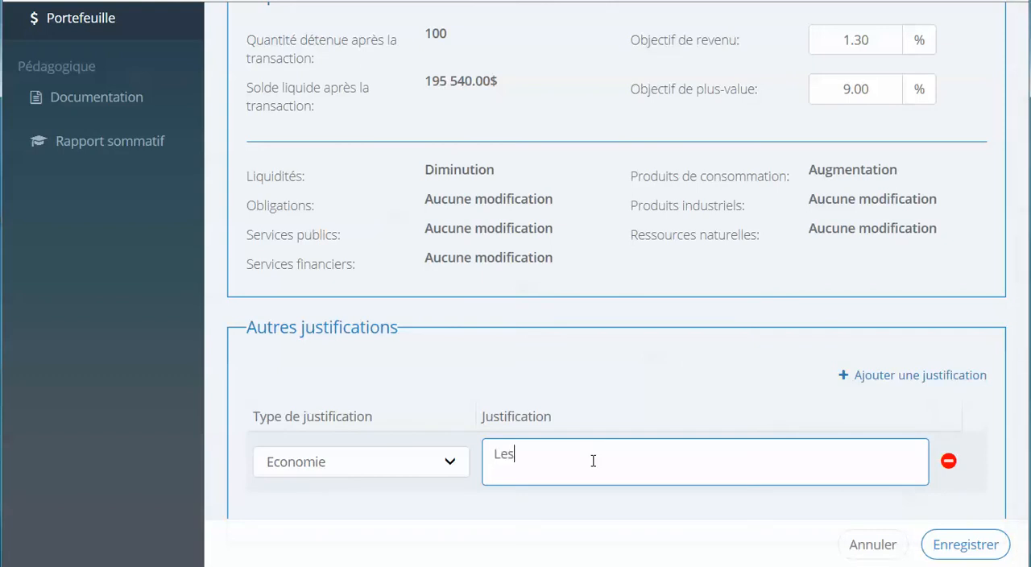
type(" récentes mesures favor")
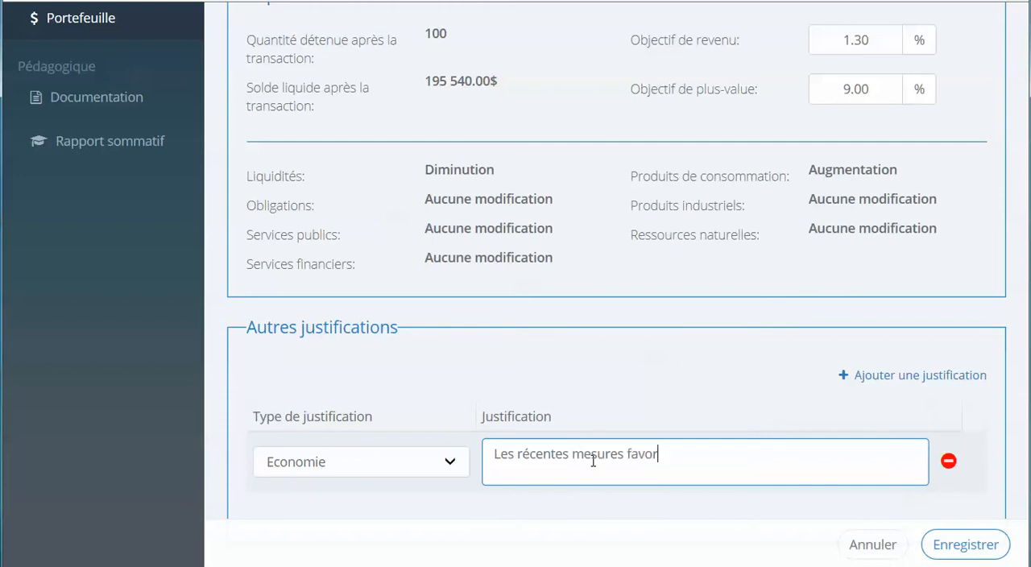
type("isant les famille")
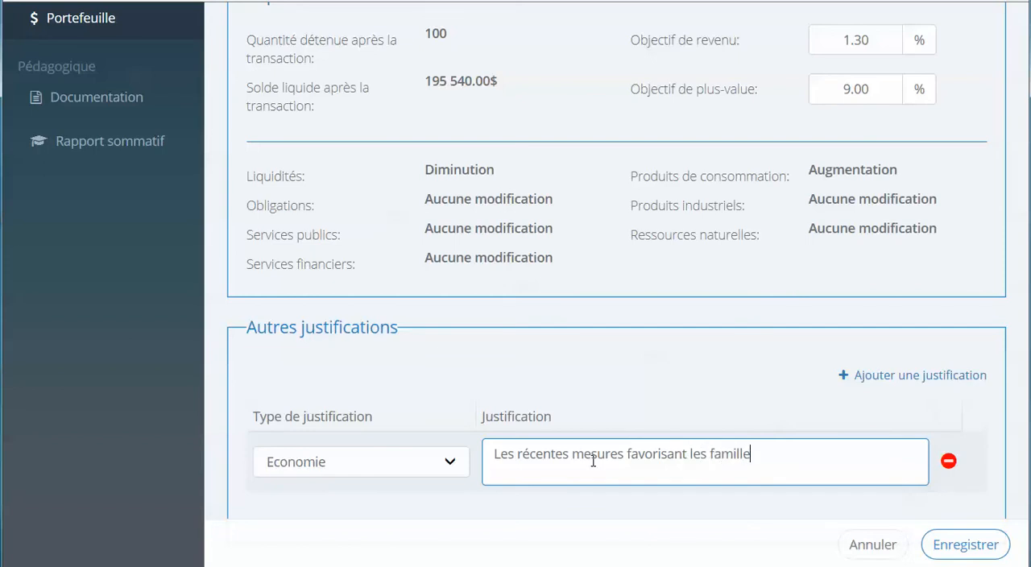
type("s canadiennes st")
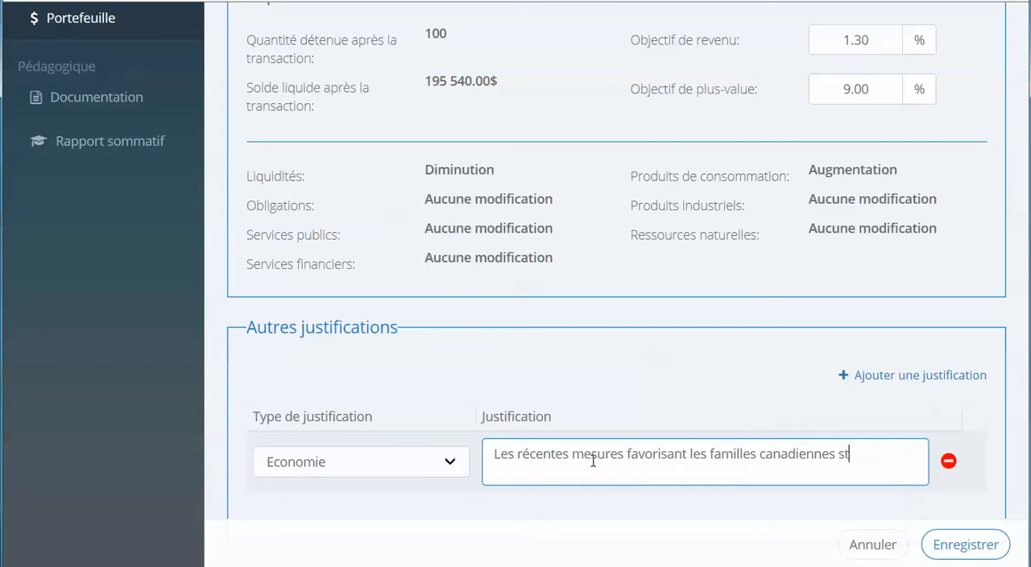
type("imuleront la con")
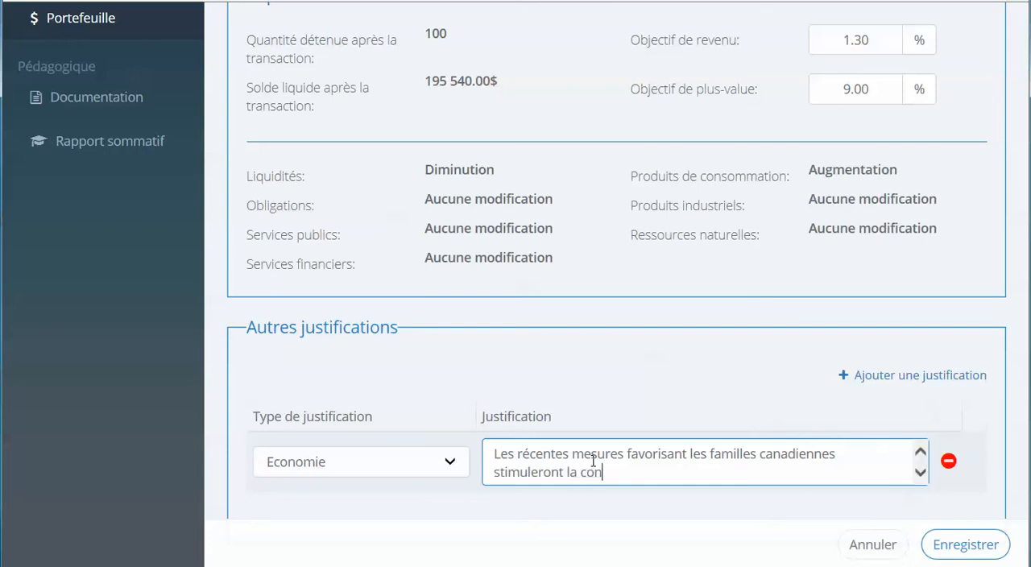
type("sommation")
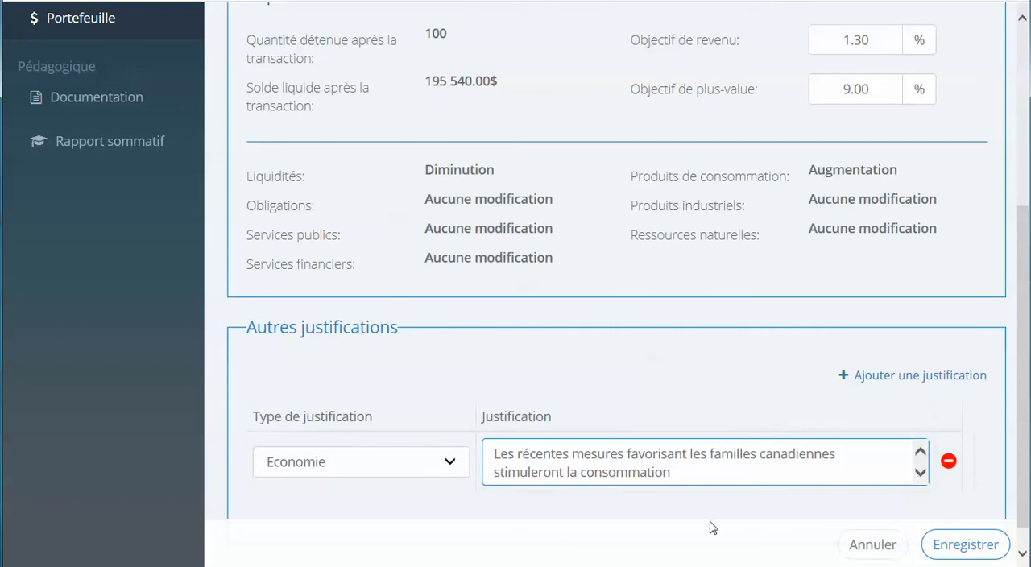
left_click(957, 551)
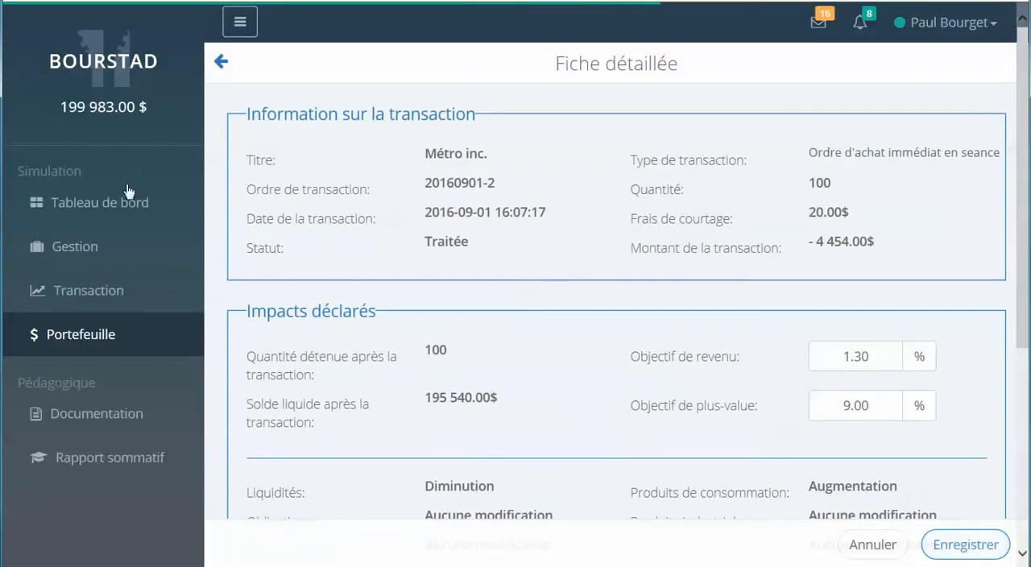
Review the open position and the current portfolio distribution chart on the dashboard.
left_click(113, 203)
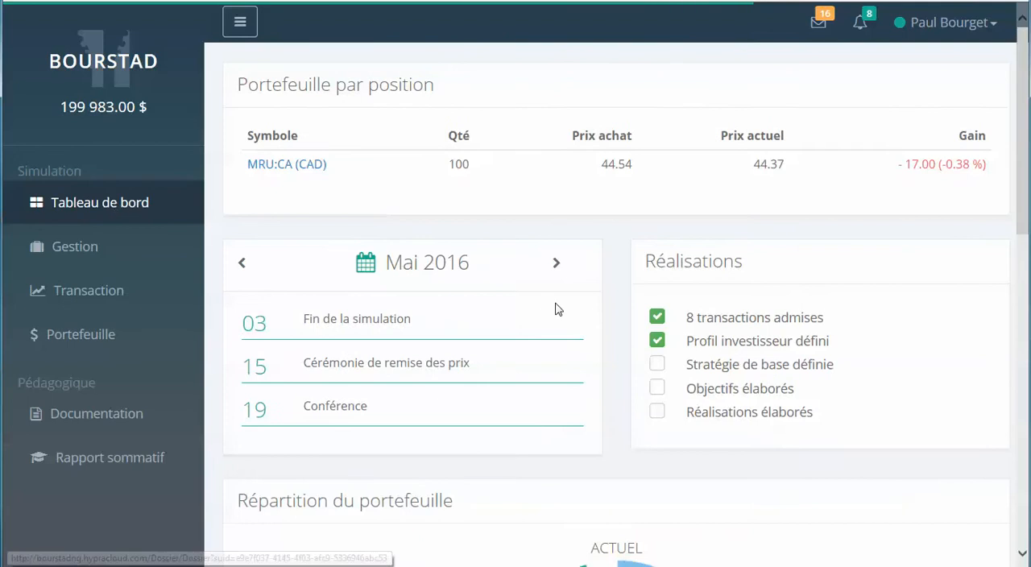
scroll(578, 315, "down", 3)
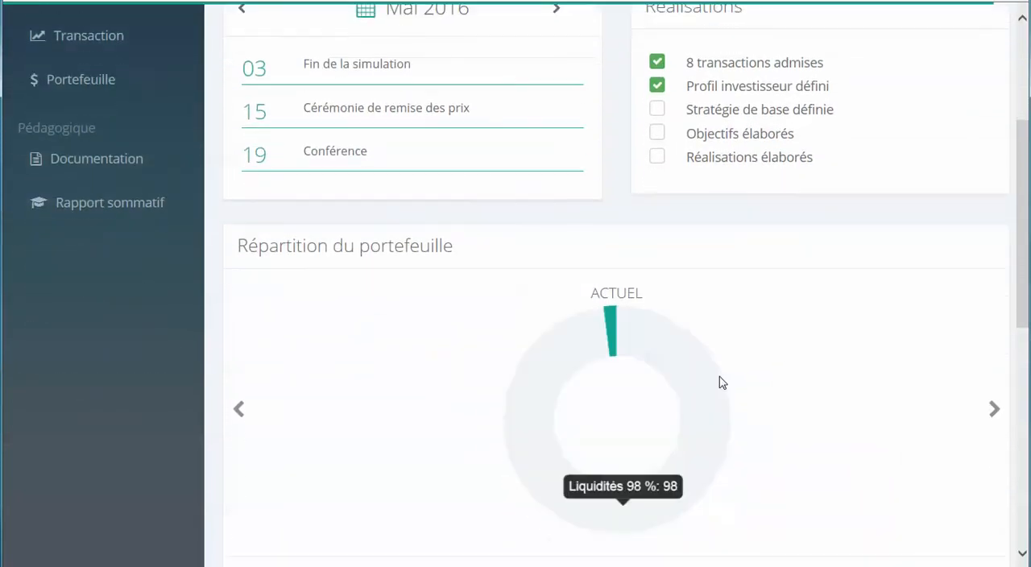
scroll(733, 514, "down", 2)
scroll(742, 495, "down", 2)
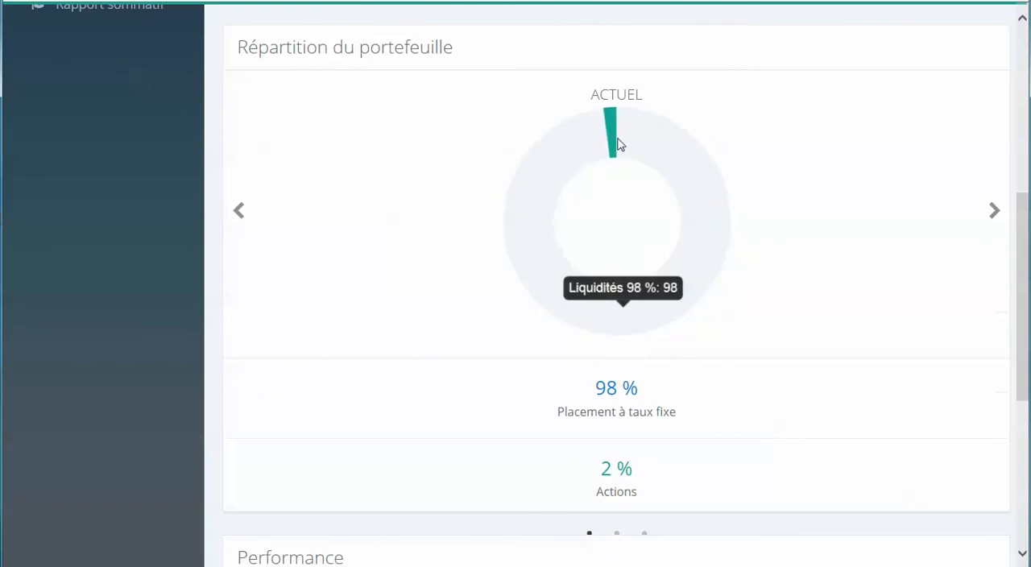
mouse_move(609, 129)
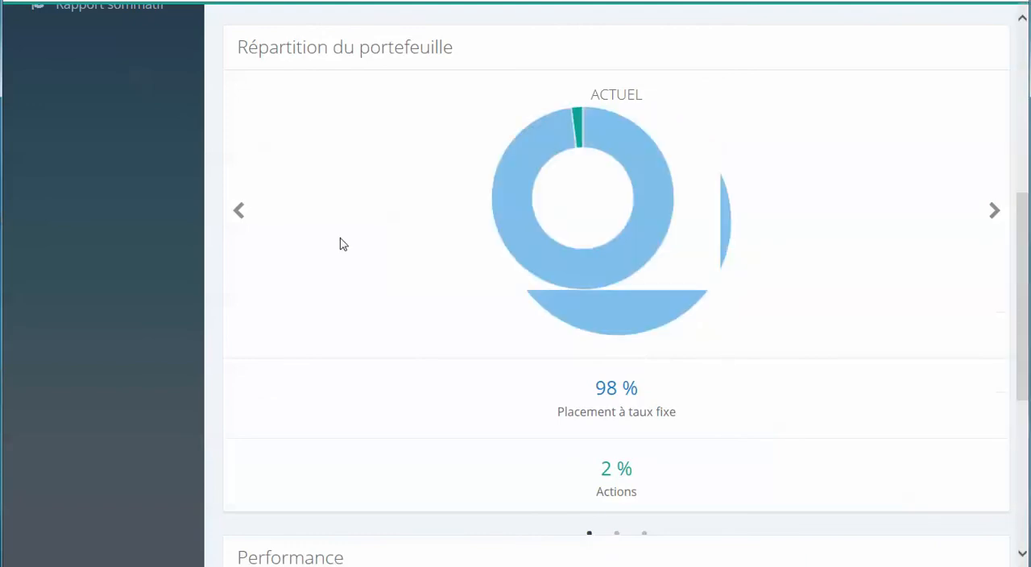
scroll(115, 286, "up", 1)
scroll(115, 286, "up", 5)
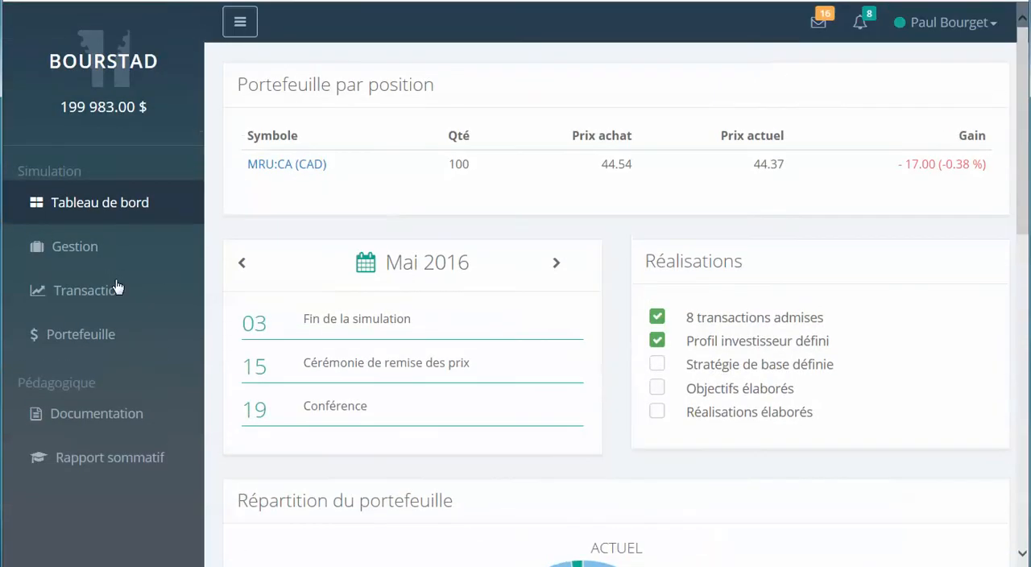